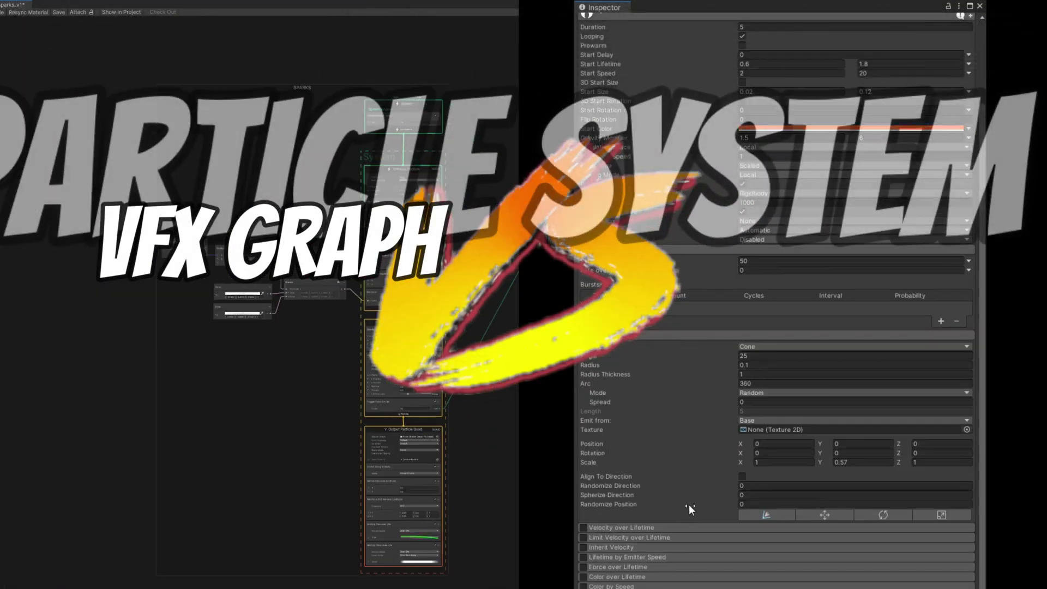
pyautogui.scroll(-10, 688, 505)
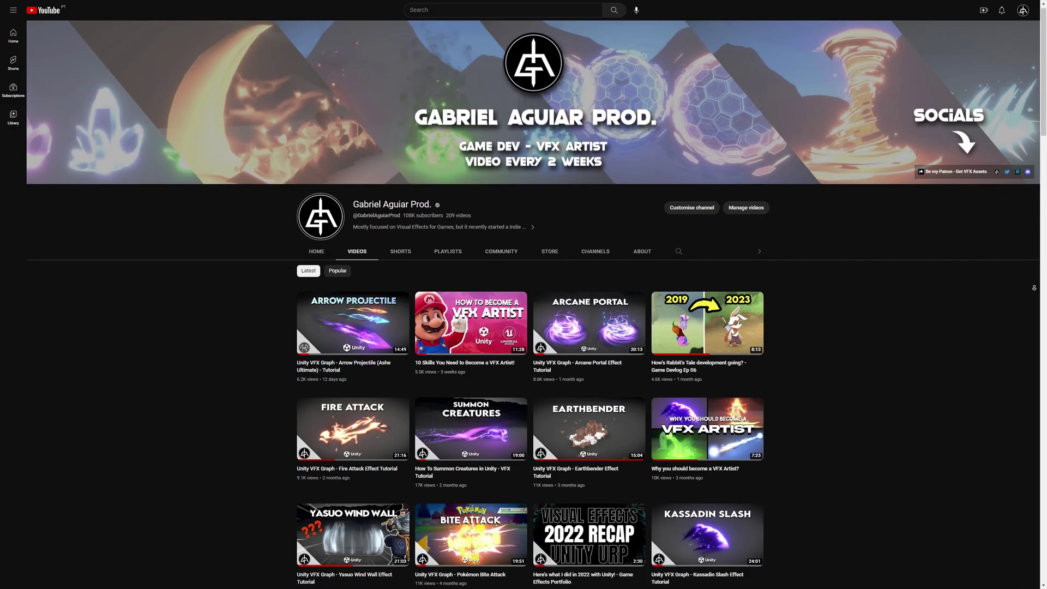
# - Scroll down through the VFX tutorial thumbnails on the channel's Videos page
pyautogui.scroll(-5, 523, 306)
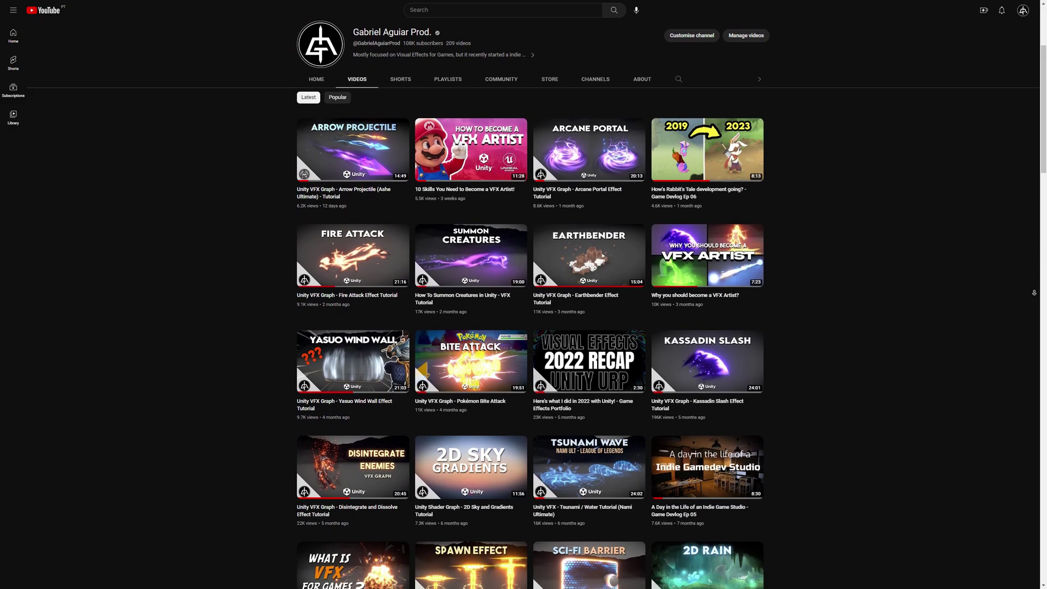
pyautogui.scroll(-7, 524, 306)
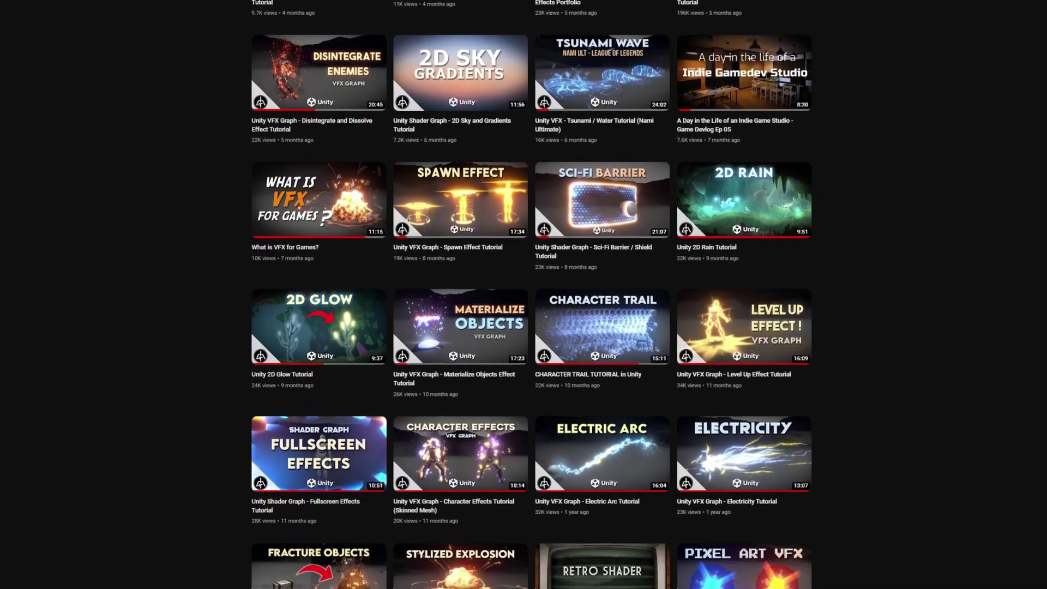
pyautogui.scroll(-7, 532, 294)
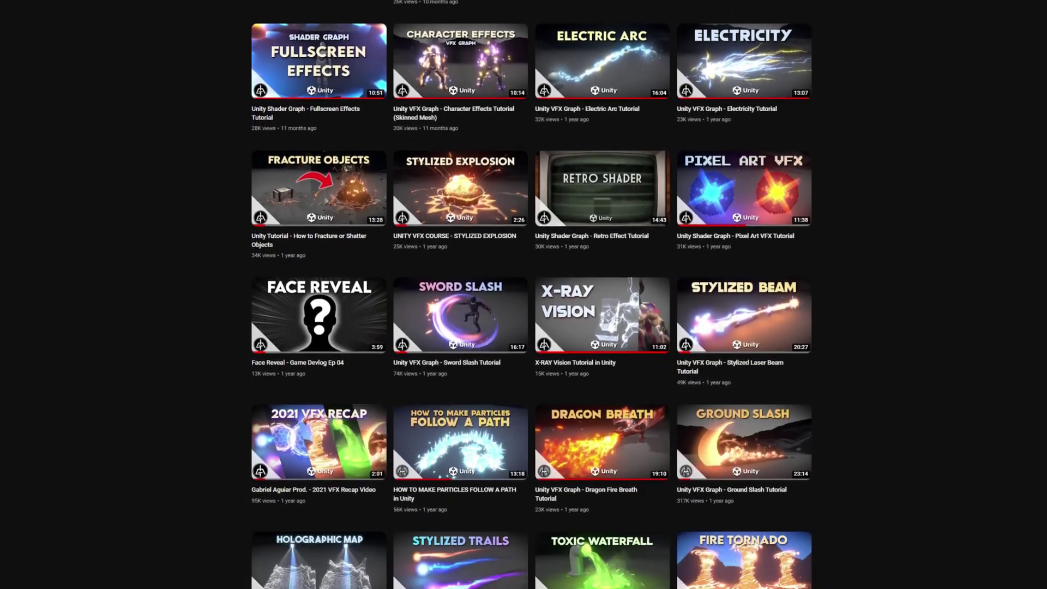
pyautogui.scroll(-7, 532, 295)
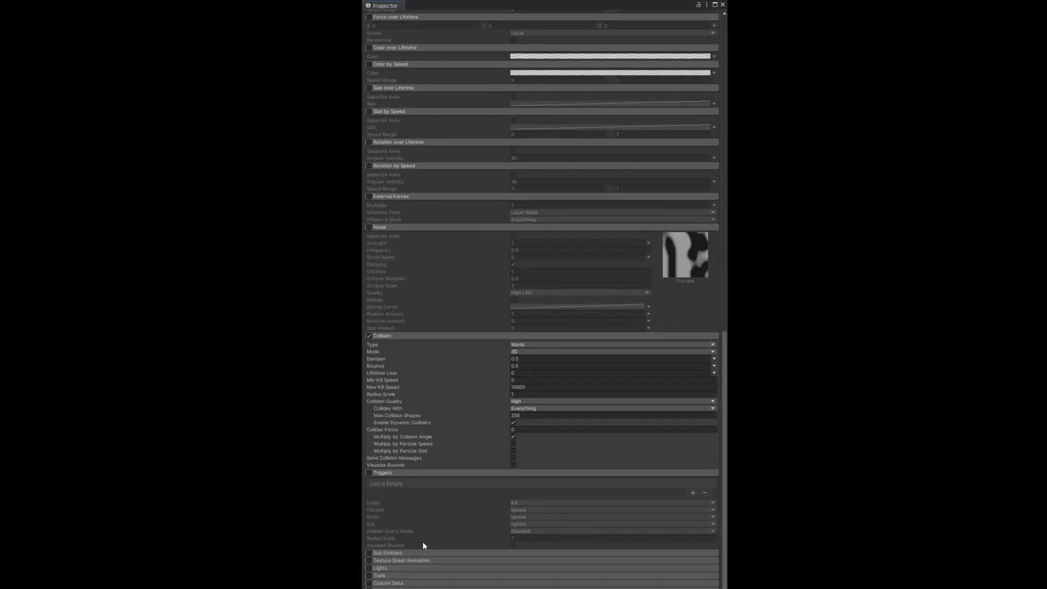
# - Expand the Sub Emitters, Texture Sheet Animation, Lights, Trails and remaining modules down to Custom Data
pyautogui.click(431, 544)
pyautogui.scroll(-3, 444, 548)
pyautogui.scroll(-3, 443, 549)
pyautogui.click(437, 564)
pyautogui.scroll(-2, 433, 570)
pyautogui.click(430, 580)
pyautogui.scroll(-3, 431, 579)
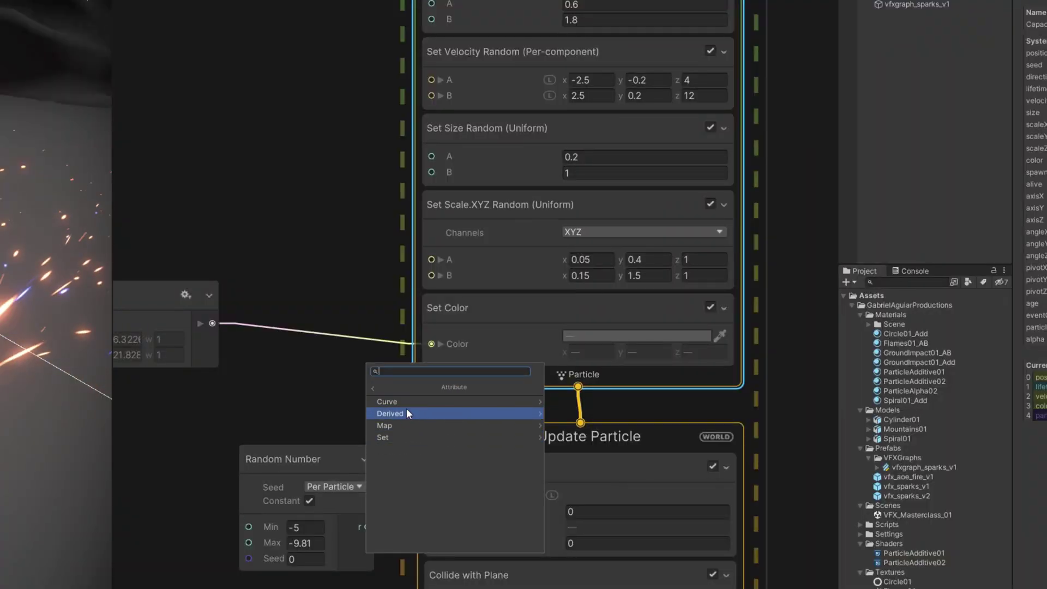
# - Browse the Curve, Derived and Map attribute block submenus for the Initialize Particle context
pyautogui.click(395, 401)
pyautogui.press('Left')
pyautogui.click(396, 413)
pyautogui.click(384, 426)
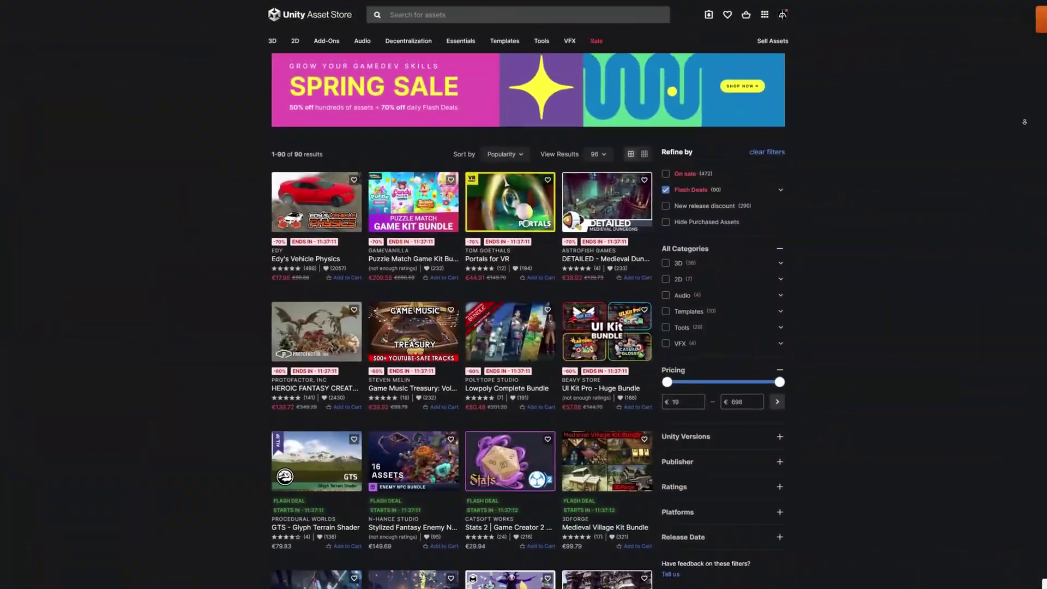
# - Scroll through the Flash Deals sale results toward the Shapes asset
pyautogui.scroll(-5, 524, 294)
pyautogui.scroll(-5, 524, 294)
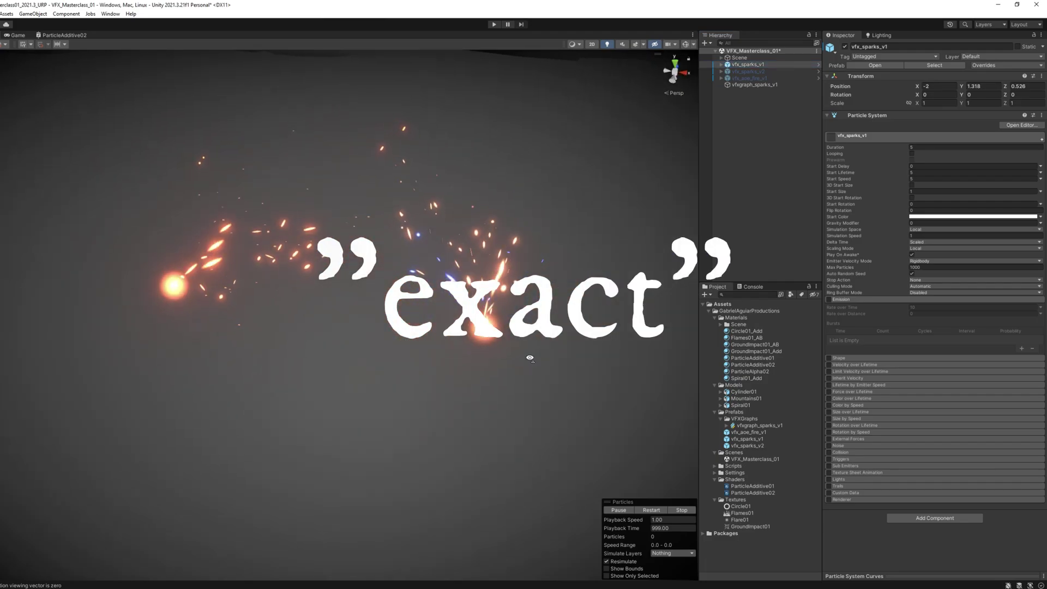
# - Orbit the Scene view over the emitters and expand vfx_sparks_v1 to show Sparks and Flare
pyautogui.keyDown('alt'); pyautogui.moveTo(530, 358); pyautogui.dragTo(536, 362); pyautogui.keyUp('alt')
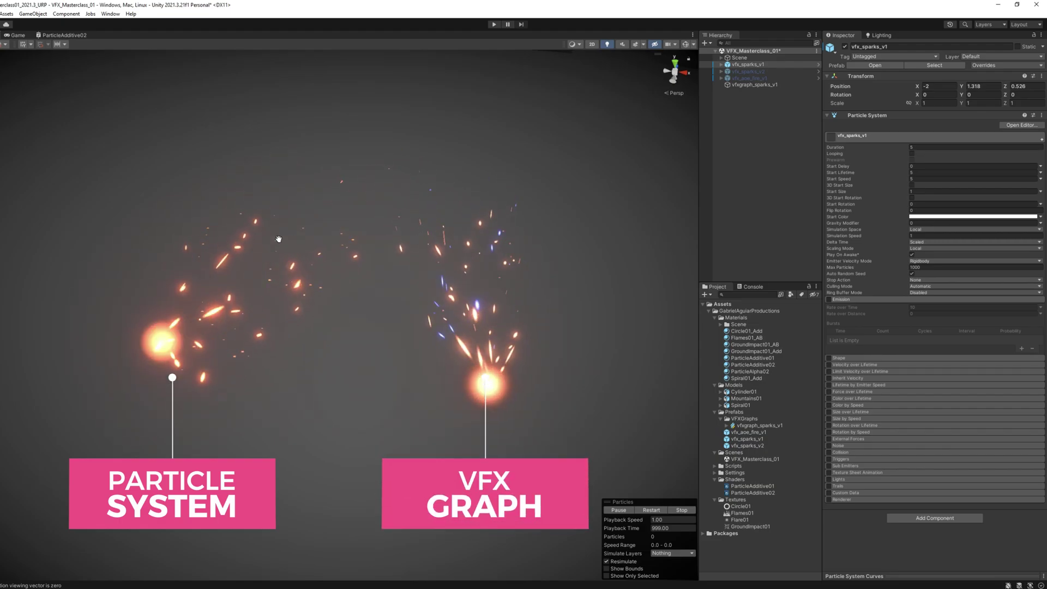
pyautogui.keyDown('alt'); pyautogui.moveTo(592, 333); pyautogui.dragTo(449, 325); pyautogui.keyUp('alt')
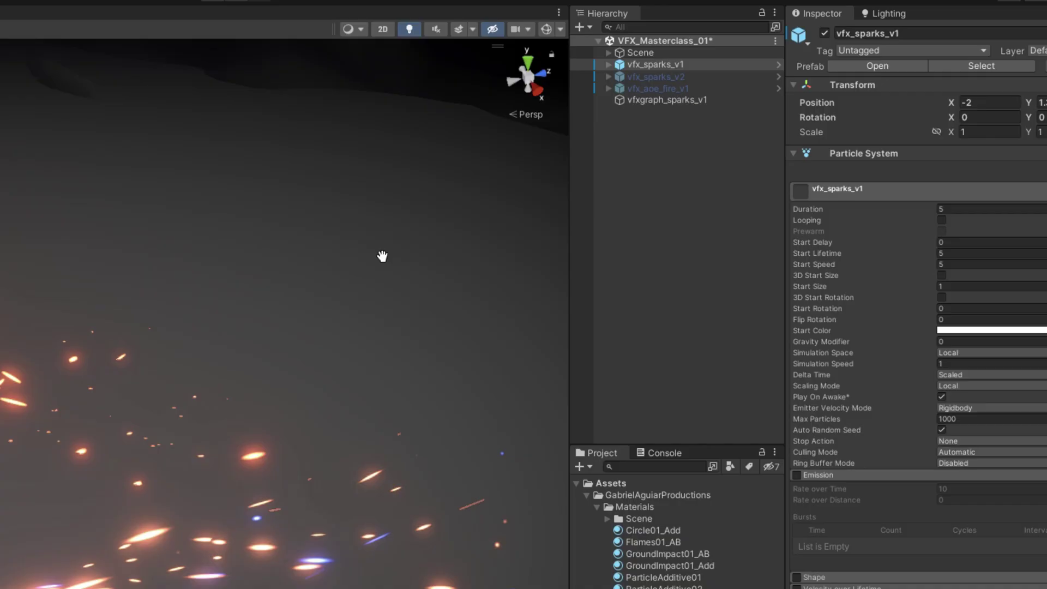
pyautogui.click(609, 64)
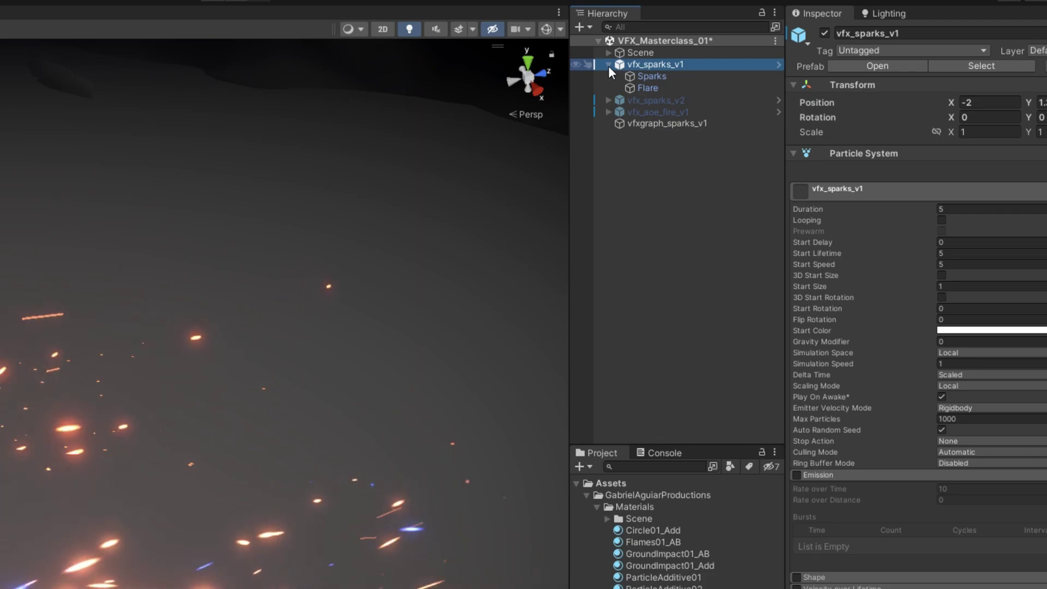
# - Inspect the Sparks and Flare emitters, moving Flare along Z and undoing the move
pyautogui.click(655, 76)
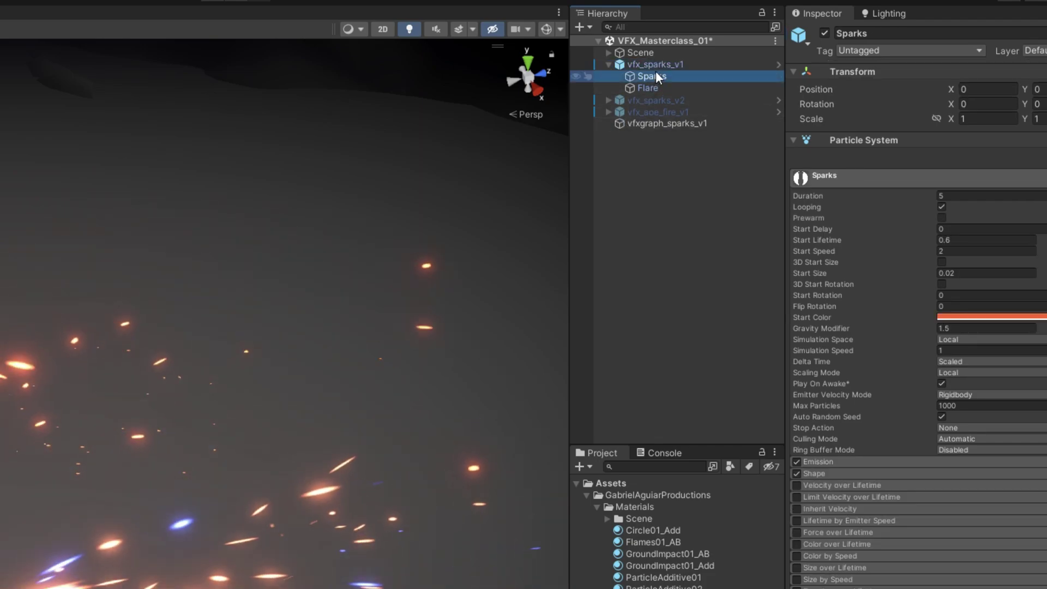
pyautogui.click(647, 87)
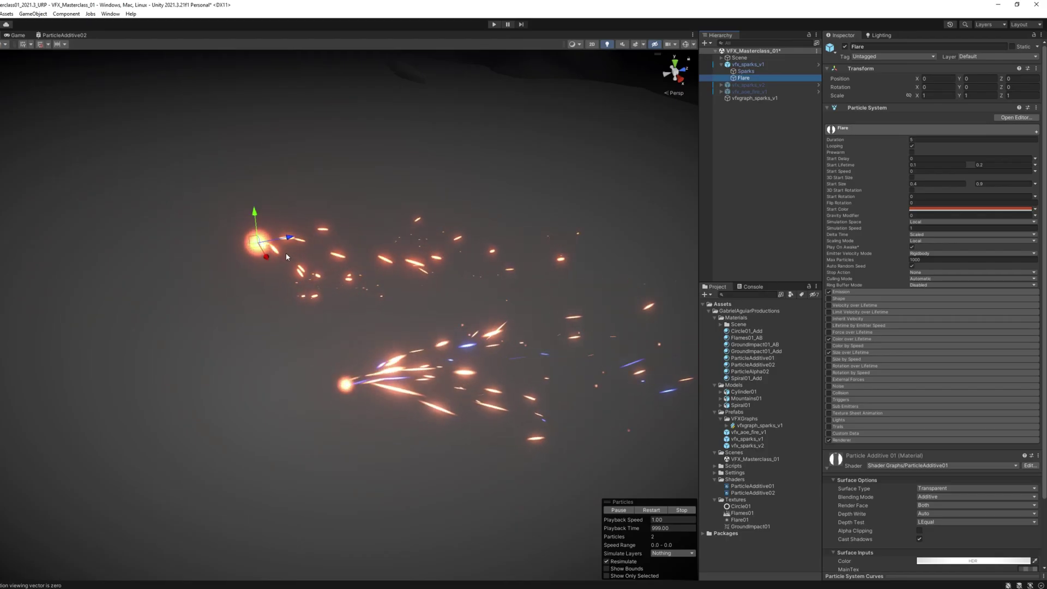
pyautogui.moveTo(296, 240); pyautogui.dragTo(203, 254)
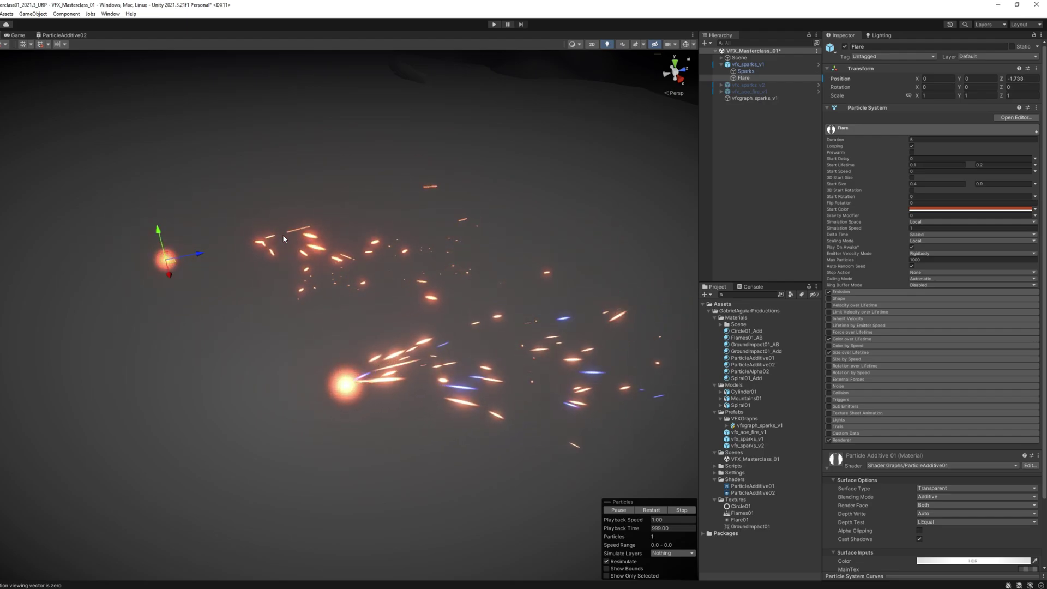
pyautogui.hotkey('ctrl', 'z')
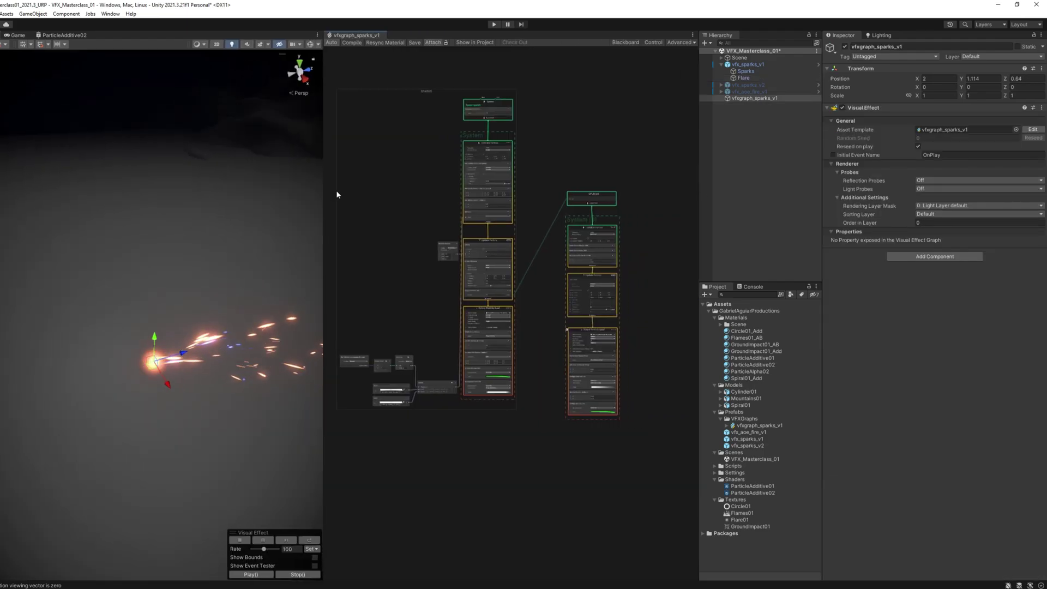
# - Open the vfxgraph_sparks_v1 graph beside the Scene view and inspect Sparks and vfx_sparks_v1
pyautogui.click(496, 241)
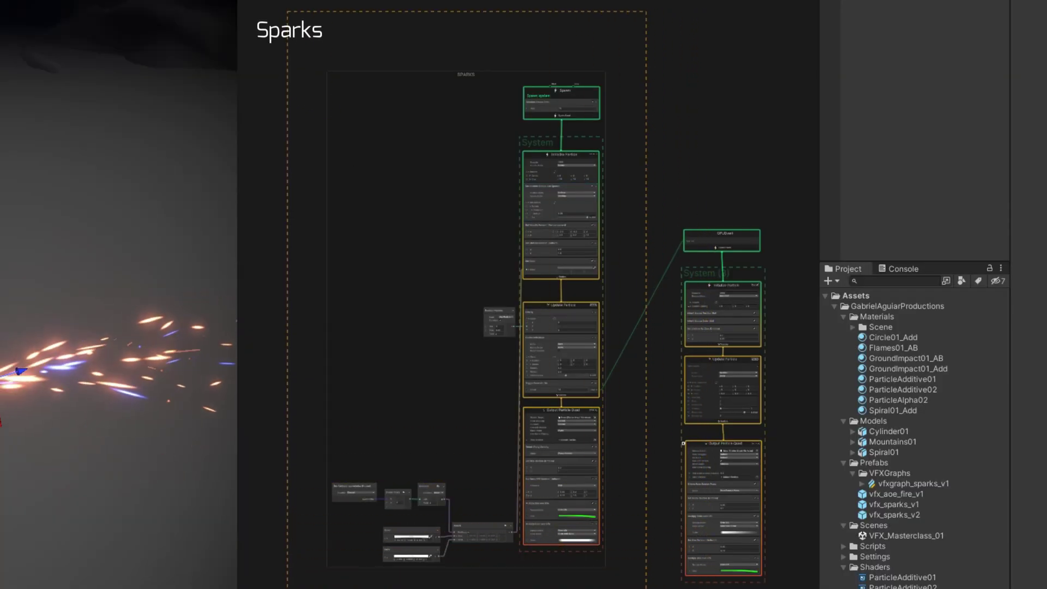
pyautogui.moveTo(565, 461); pyautogui.dragTo(381, 460, button='middle')
pyautogui.scroll(-2, 514, 410)
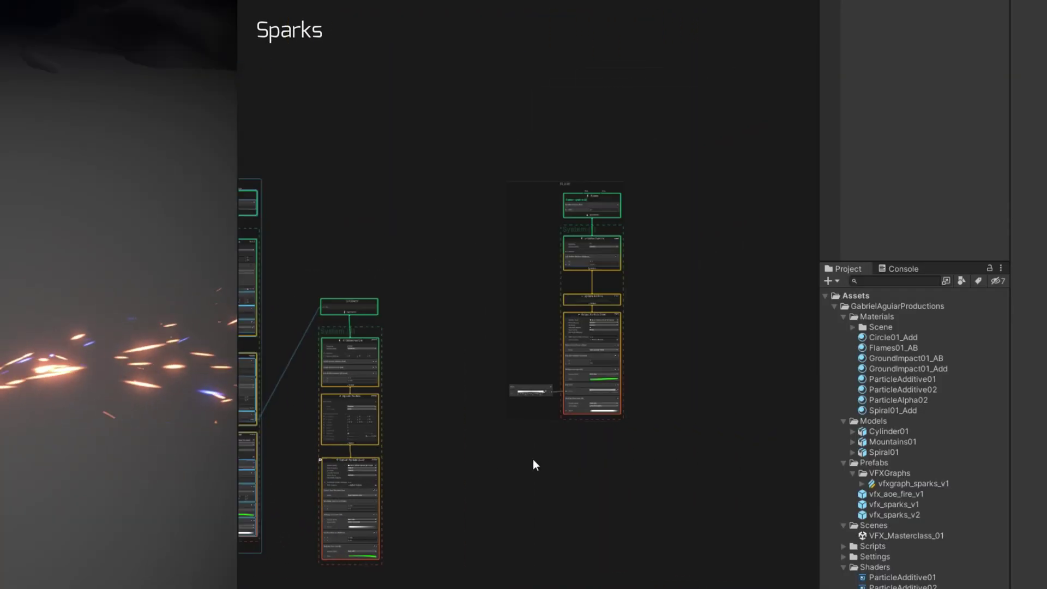
pyautogui.scroll(2, 581, 120)
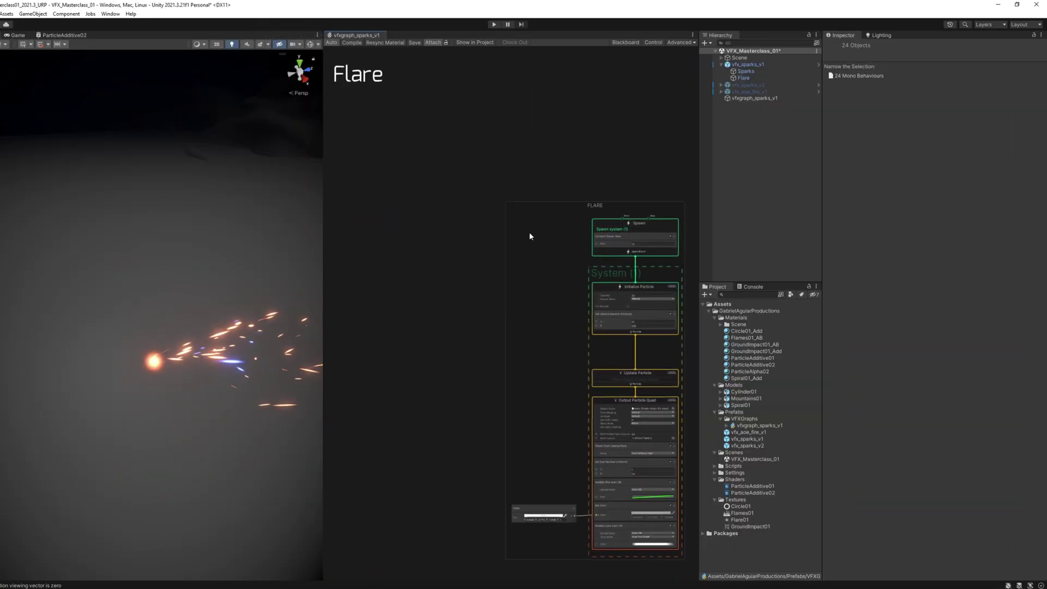
pyautogui.click(747, 72)
pyautogui.click(747, 64)
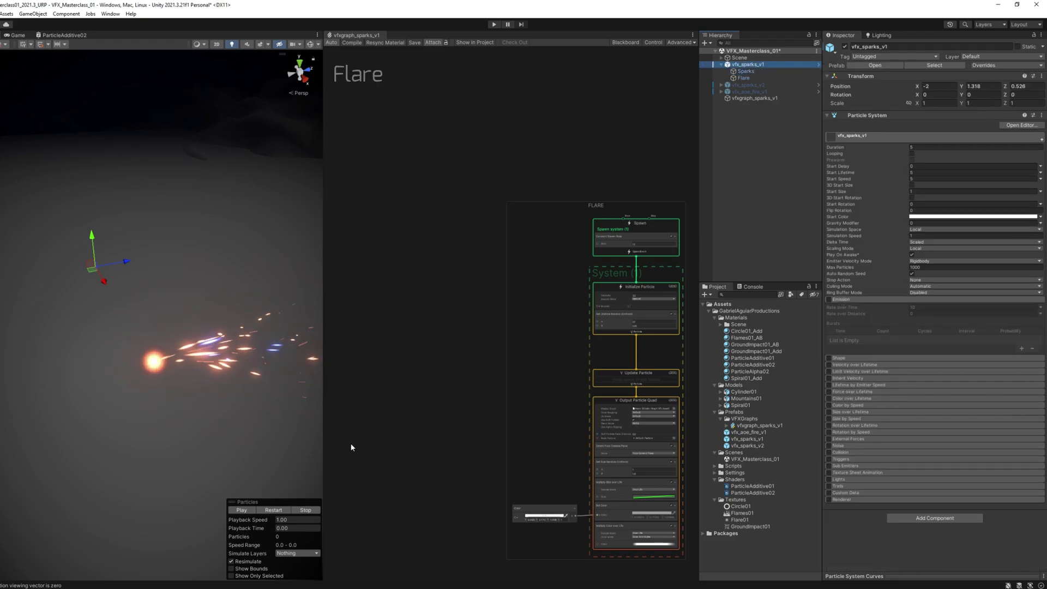
# - Expand the Sparks emitter's Emission module and pan the graph over to the SPARKS system
pyautogui.moveTo(324, 424); pyautogui.dragTo(649, 422)
pyautogui.moveTo(463, 284); pyautogui.dragTo(460, 280, button='right')
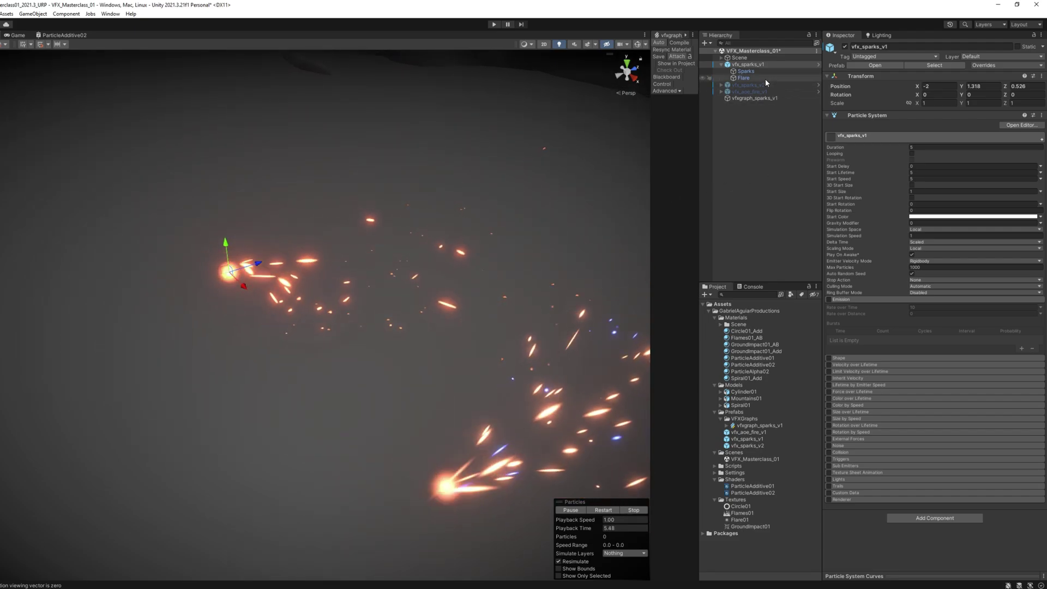
pyautogui.click(746, 71)
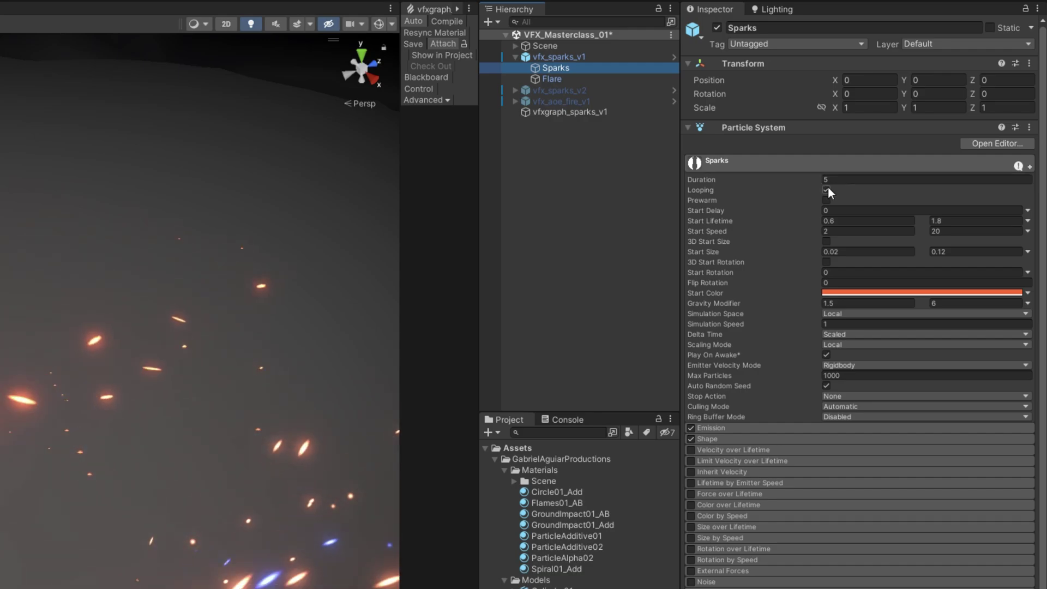
pyautogui.click(732, 426)
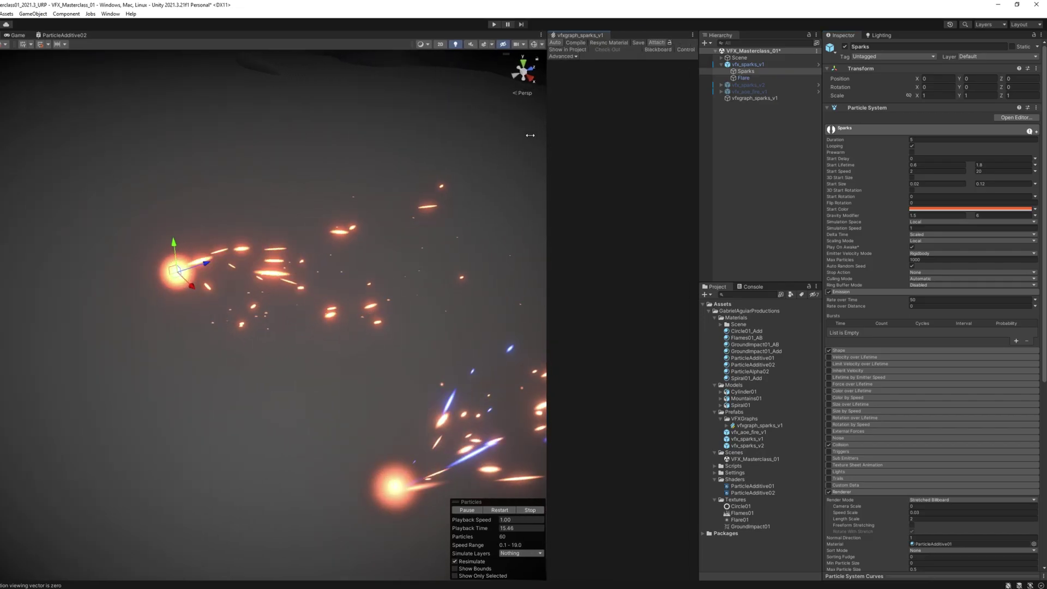
pyautogui.keyDown('alt'); pyautogui.moveTo(235, 305); pyautogui.dragTo(294, 307); pyautogui.keyUp('alt')
pyautogui.moveTo(491, 292); pyautogui.dragTo(446, 178, button='middle')
# - Frame and select the SPARKS Spawn context, then check the Sparks particle object for comparison
pyautogui.scroll(6, 524, 186)
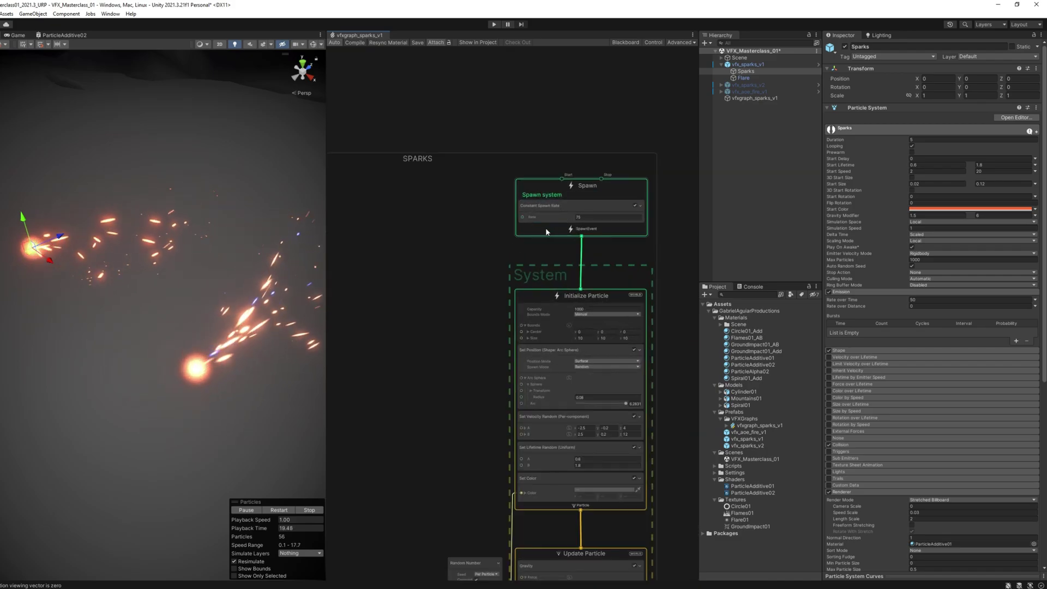
pyautogui.click(472, 242)
pyautogui.moveTo(473, 241); pyautogui.dragTo(456, 276, button='middle')
pyautogui.scroll(-1, 426, 245)
pyautogui.click(427, 244)
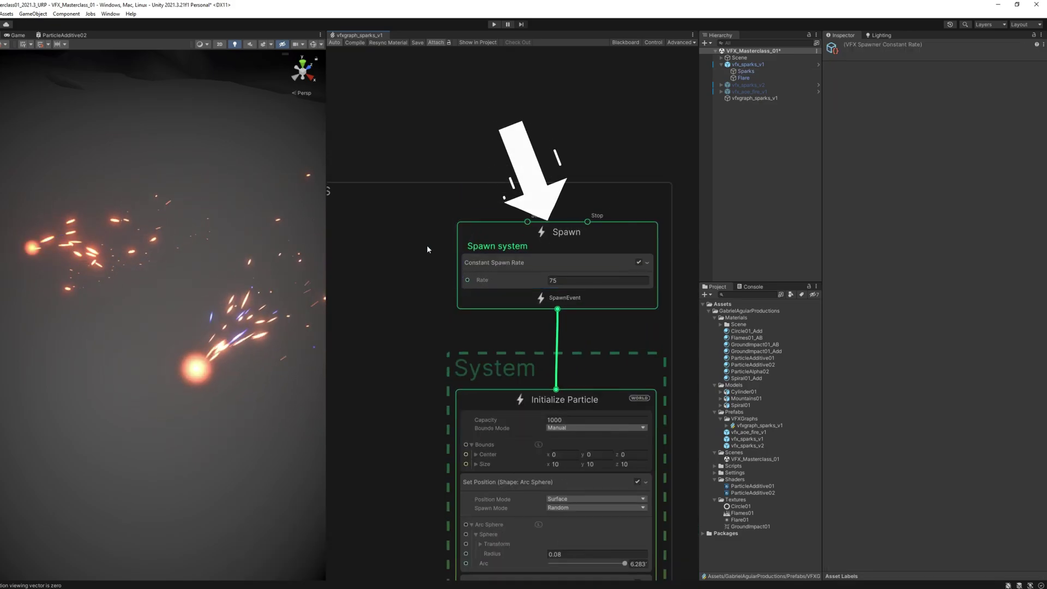
pyautogui.moveTo(427, 245); pyautogui.dragTo(525, 209, button='middle')
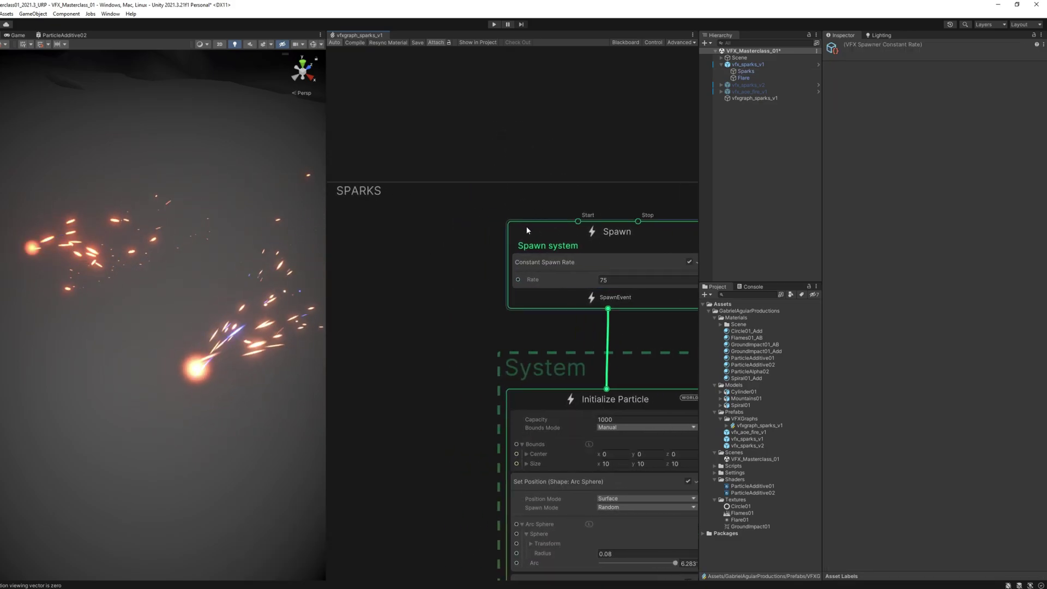
pyautogui.click(526, 226)
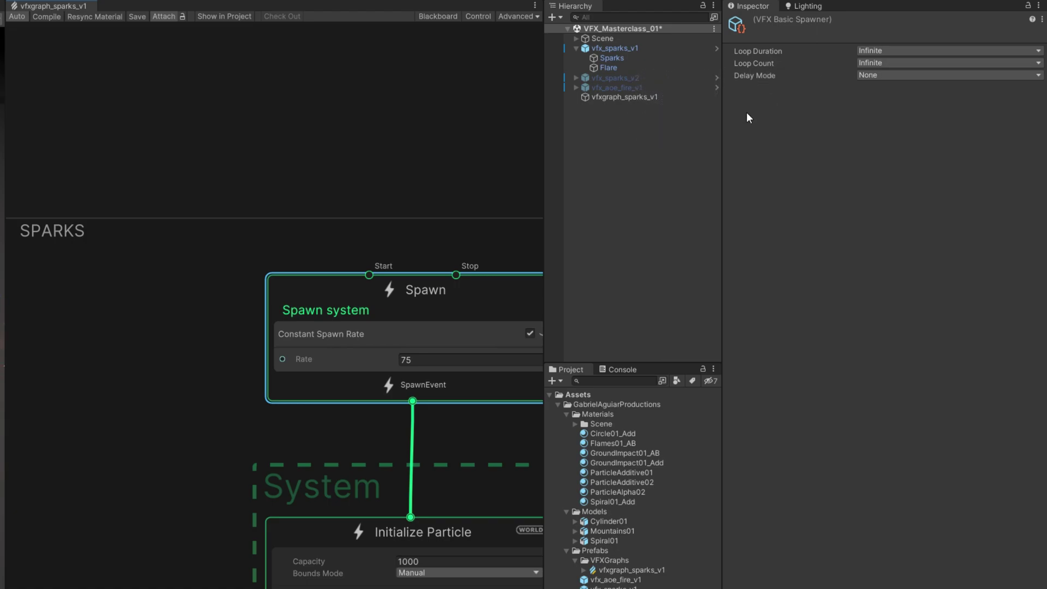
pyautogui.click(630, 60)
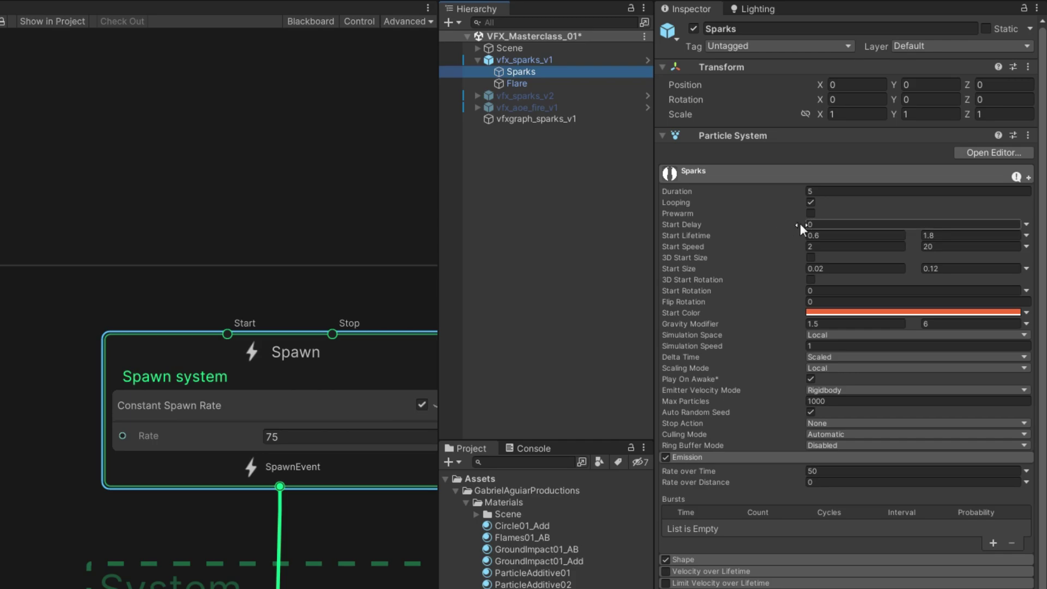
# - Search the Spawn context's blocks for 'burst' to list Single Burst and Periodic Burst
pyautogui.moveTo(784, 225)
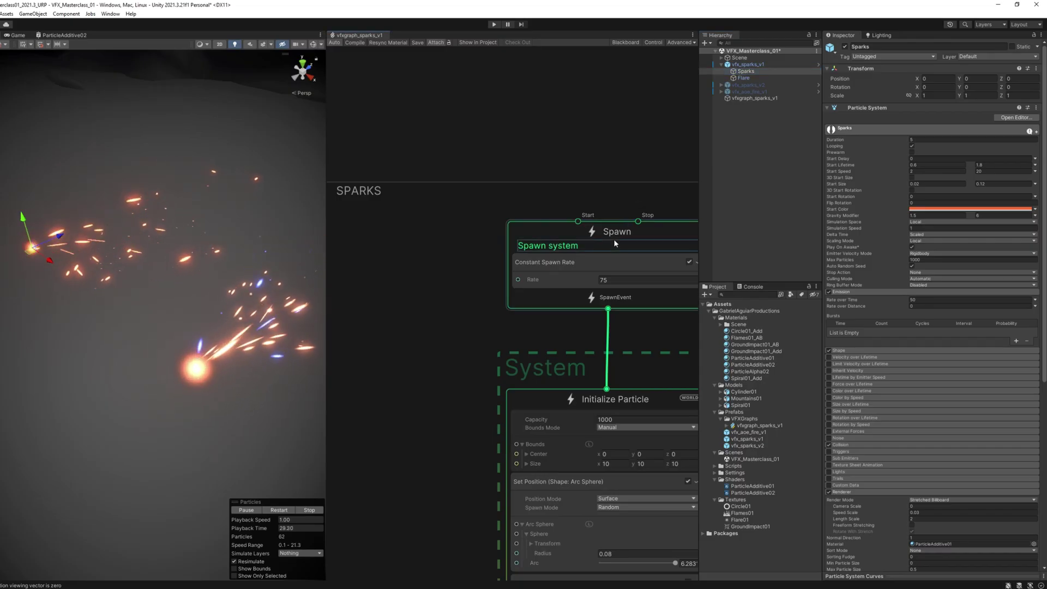
pyautogui.click(613, 238)
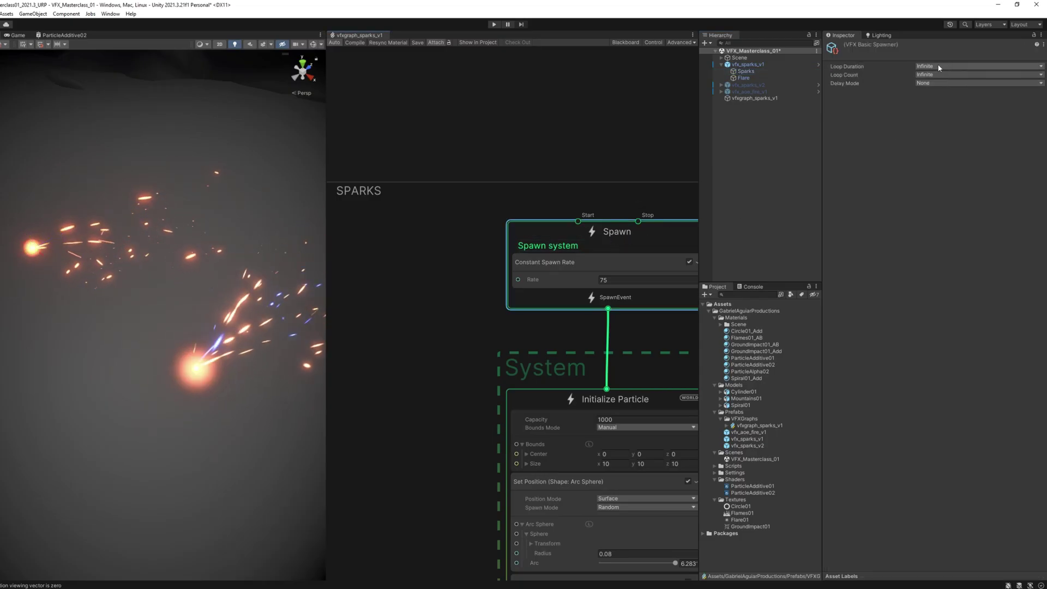
pyautogui.moveTo(539, 269); pyautogui.dragTo(479, 224, button='middle')
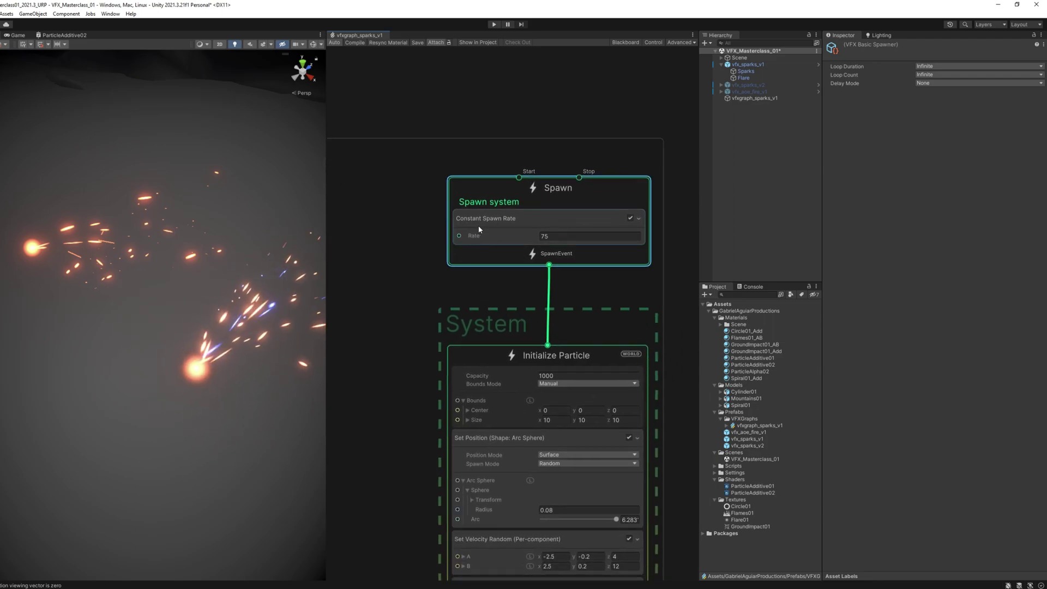
pyautogui.press('space')
pyautogui.write('burst')
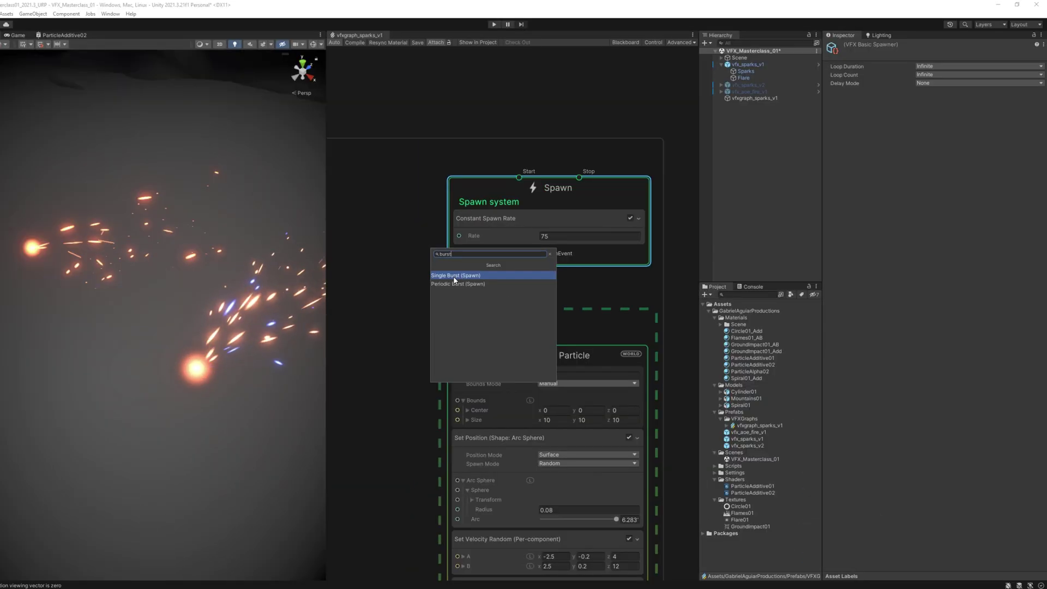
# - Add a burst entry of 30 particles at time 0 under the Sparks emitter's Emission Bursts
pyautogui.click(757, 71)
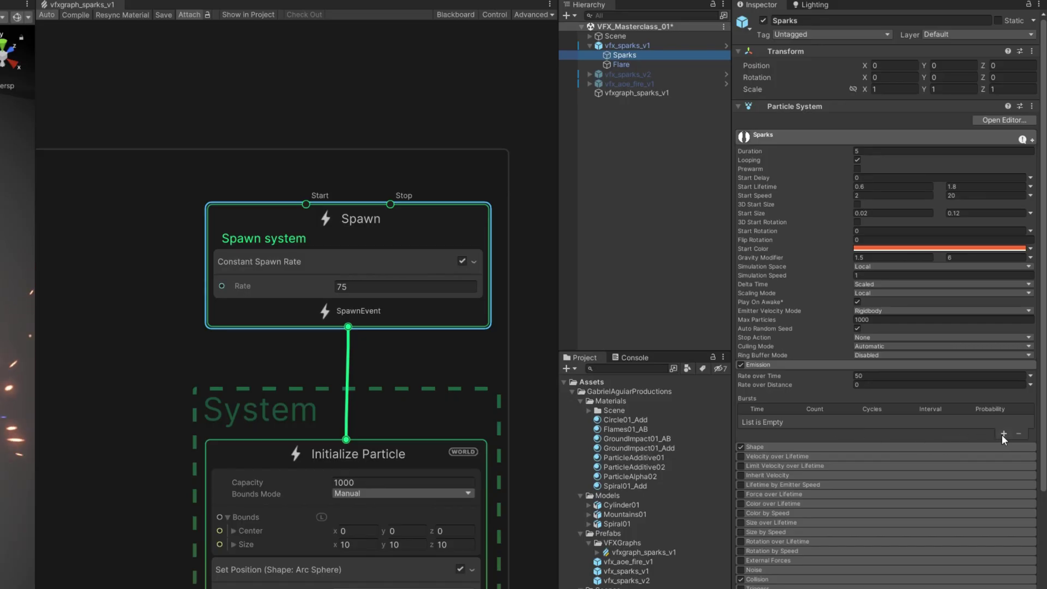
pyautogui.click(1002, 434)
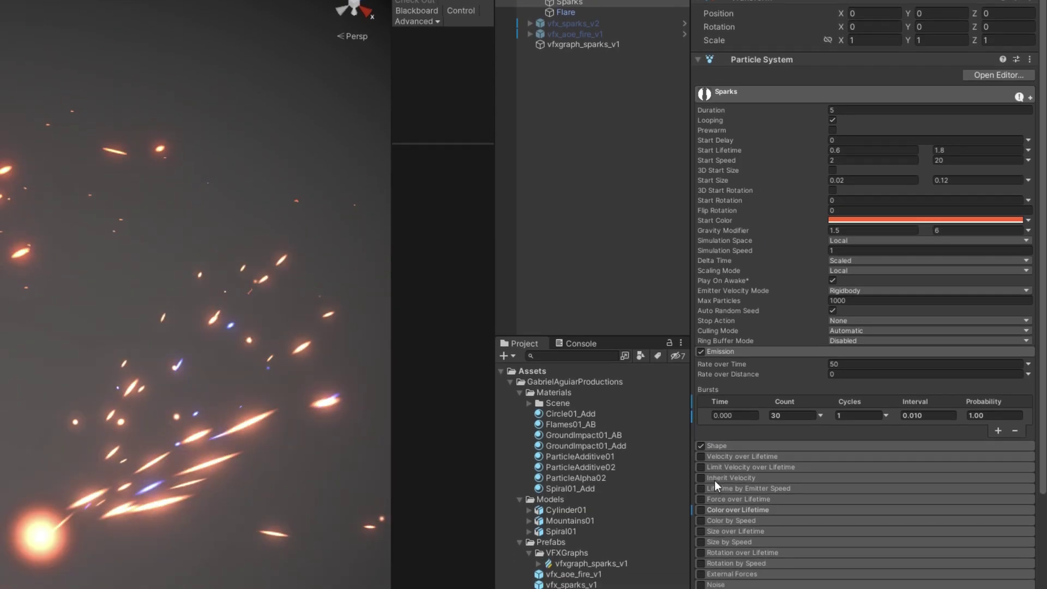
pyautogui.scroll(-3, 733, 504)
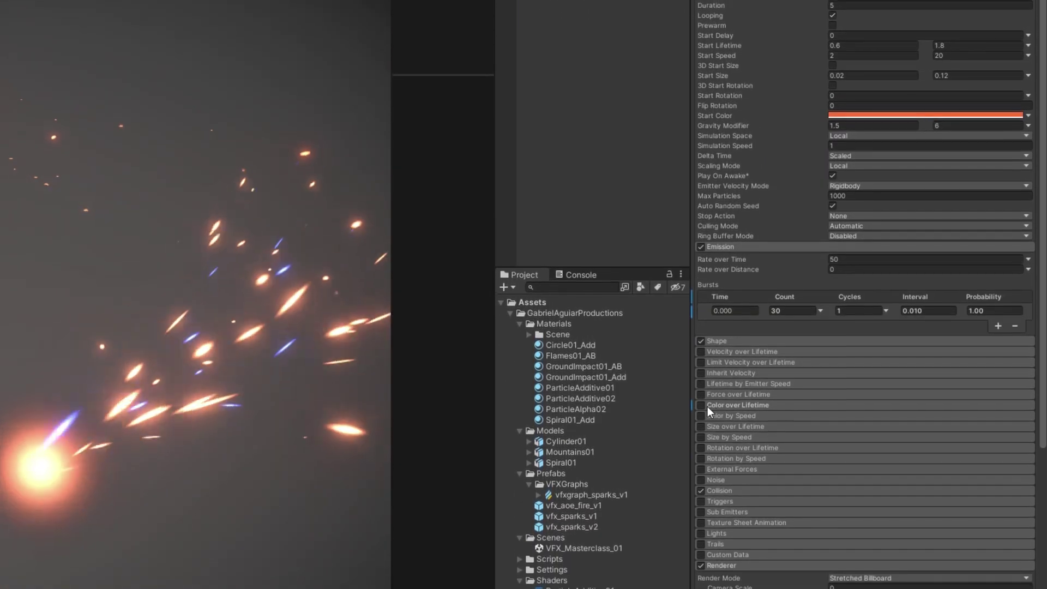
# - Toggle Color over Lifetime and Size over Lifetime on and off to compare, leaving both disabled
pyautogui.click(701, 406)
pyautogui.scroll(-2, 818, 354)
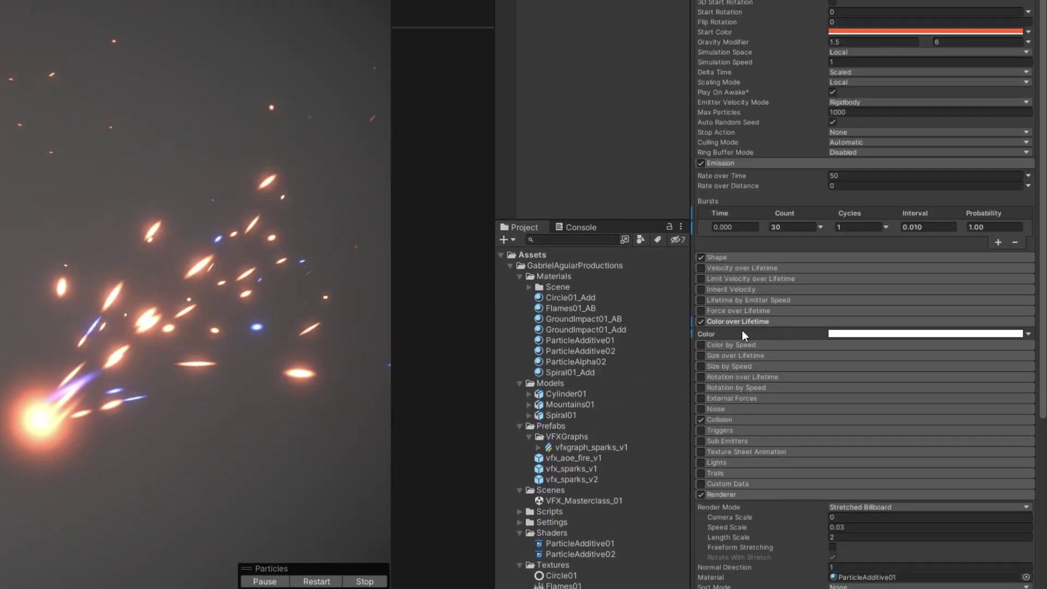
pyautogui.click(702, 321)
pyautogui.click(722, 321)
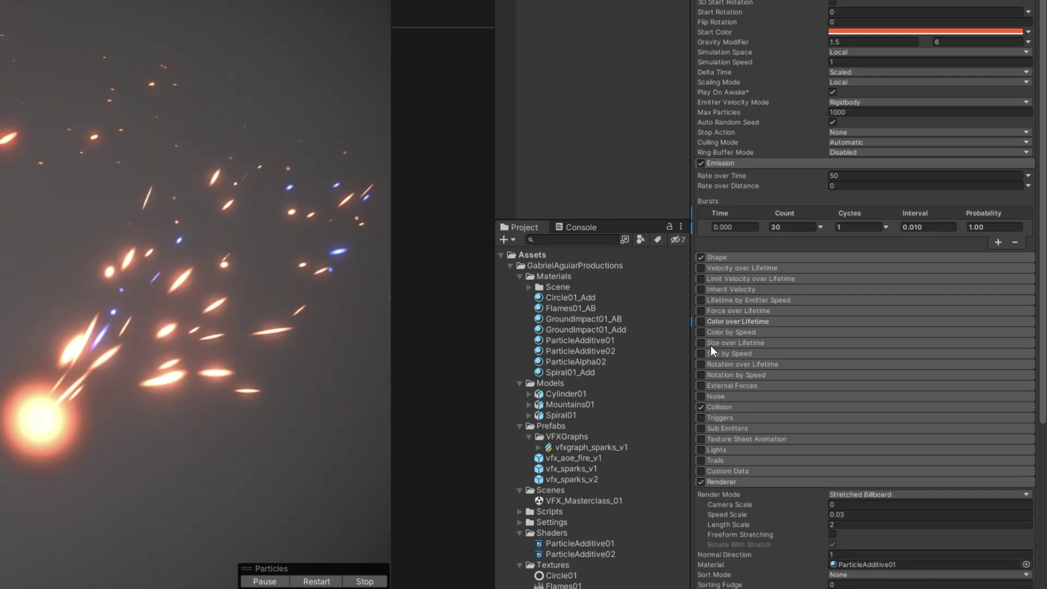
pyautogui.click(701, 343)
pyautogui.click(731, 342)
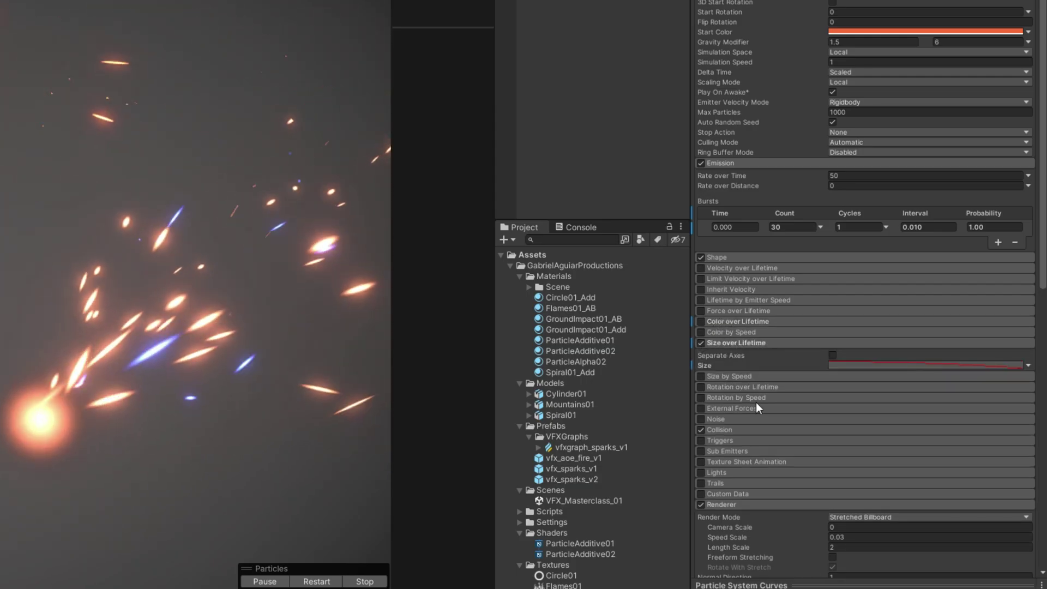
pyautogui.click(701, 342)
pyautogui.click(742, 343)
pyautogui.scroll(2, 791, 273)
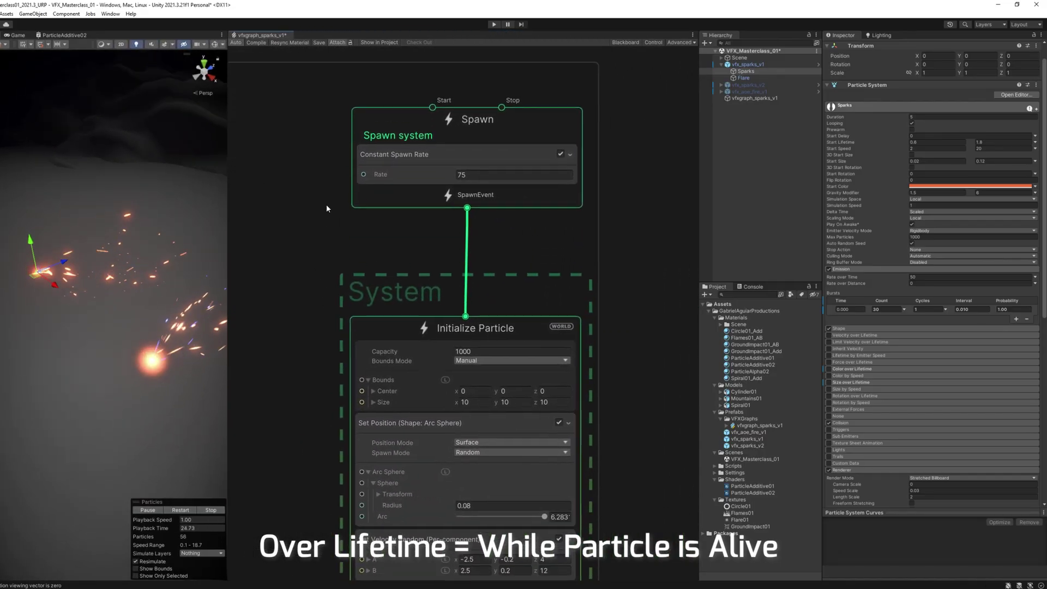
pyautogui.scroll(-2, 539, 302)
# - Drag Set Lifetime Random (Uniform) above Set Velocity Random (Per-component) in Initialize Particle
pyautogui.moveTo(538, 301); pyautogui.dragTo(537, 222, button='middle')
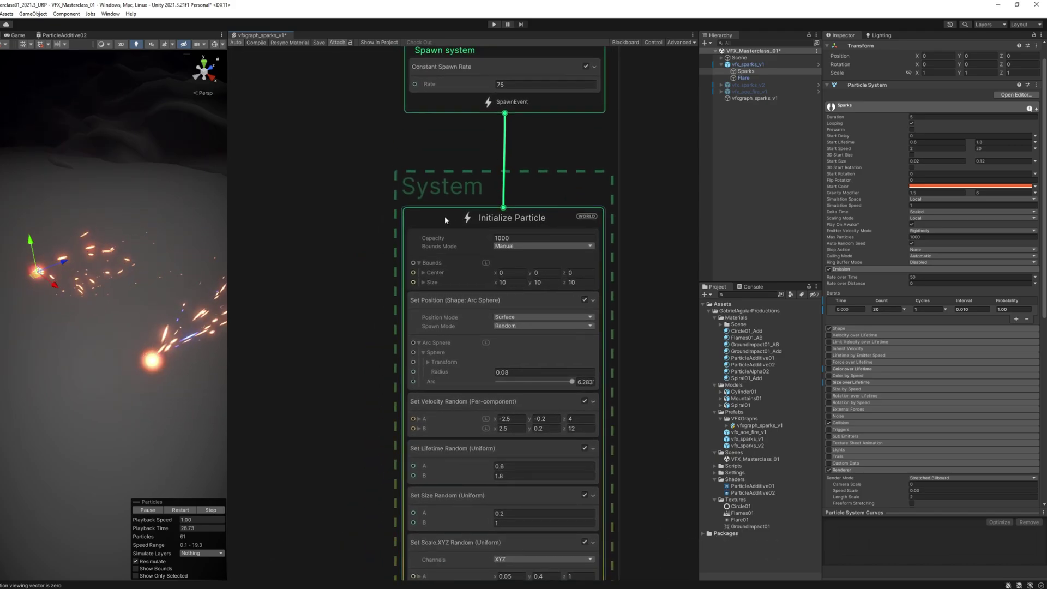
pyautogui.moveTo(443, 215); pyautogui.dragTo(462, 260, button='middle')
pyautogui.keyDown('alt'); pyautogui.moveTo(130, 336); pyautogui.dragTo(153, 338); pyautogui.keyUp('alt')
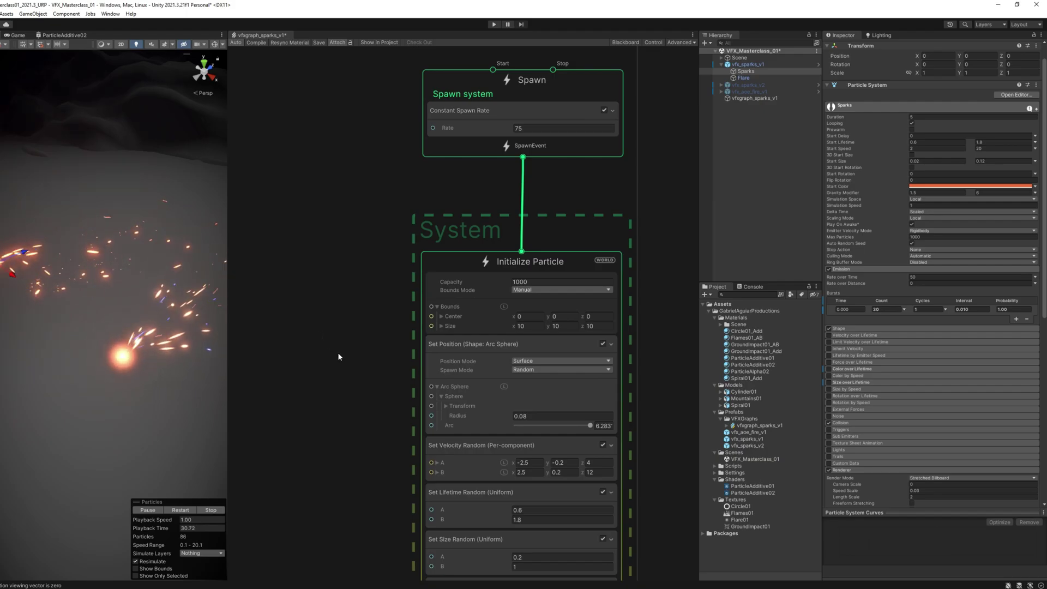
pyautogui.moveTo(338, 358); pyautogui.dragTo(345, 306, button='middle')
pyautogui.moveTo(328, 394); pyautogui.dragTo(342, 297, button='middle')
pyautogui.click(474, 343)
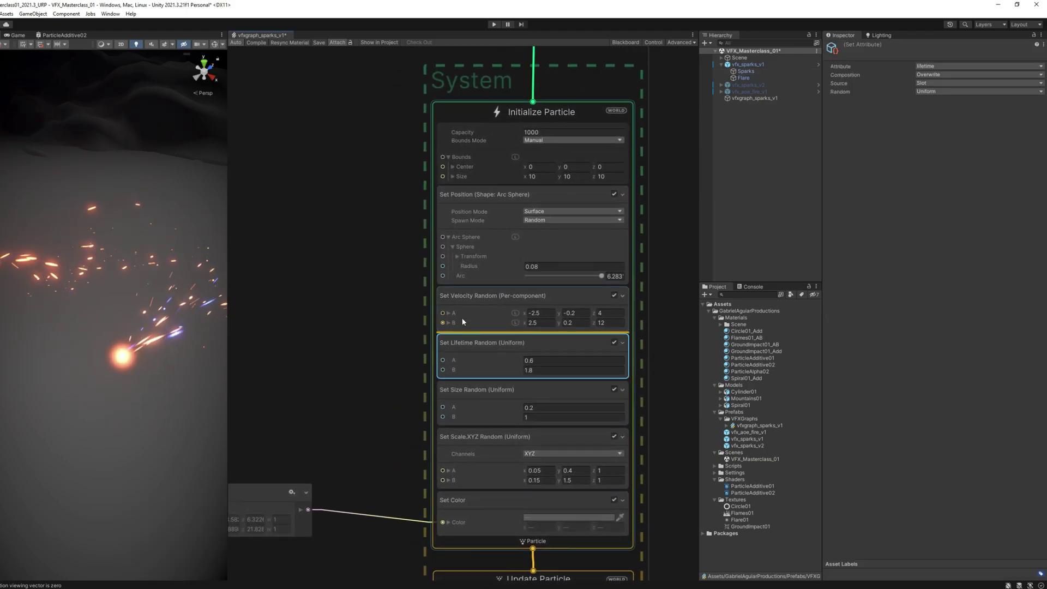
pyautogui.moveTo(474, 342); pyautogui.dragTo(474, 295)
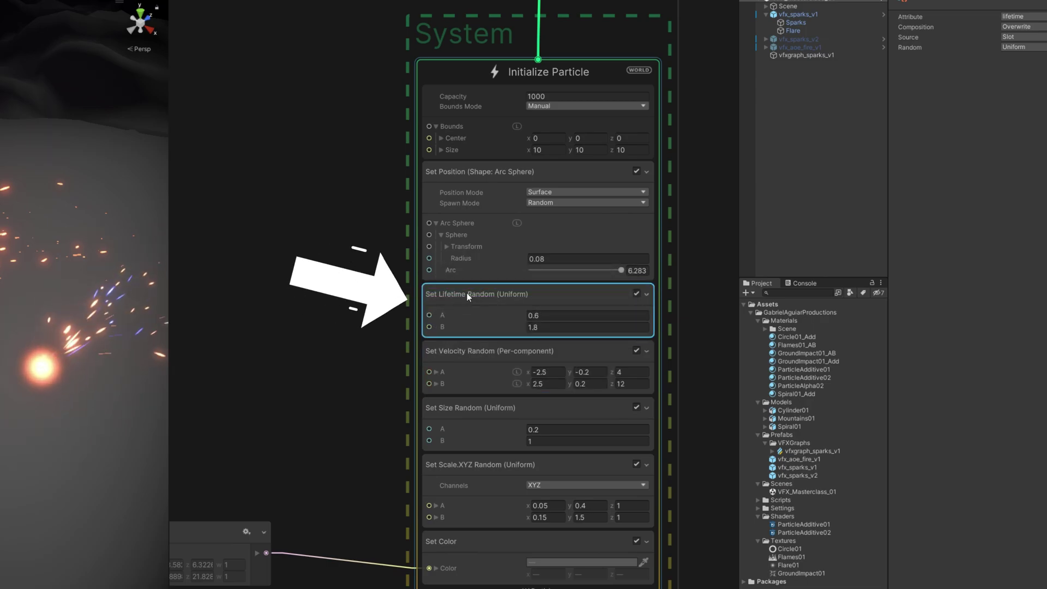
# - Compare the Sparks object's settings while panning the graph across Update Particle and Initialize Particle
pyautogui.click(817, 24)
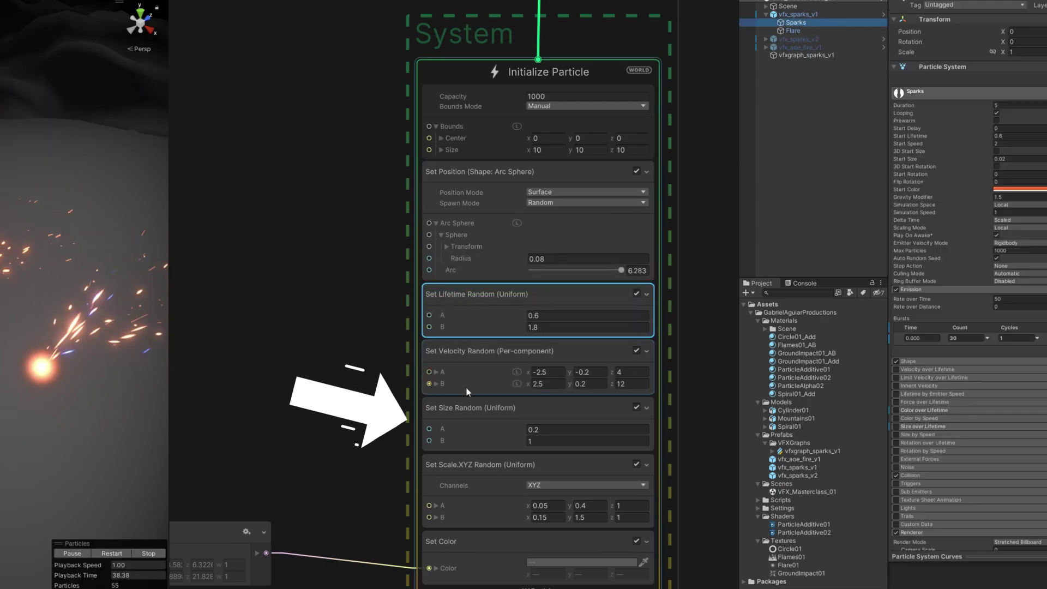
pyautogui.moveTo(442, 426); pyautogui.dragTo(428, 355, button='middle')
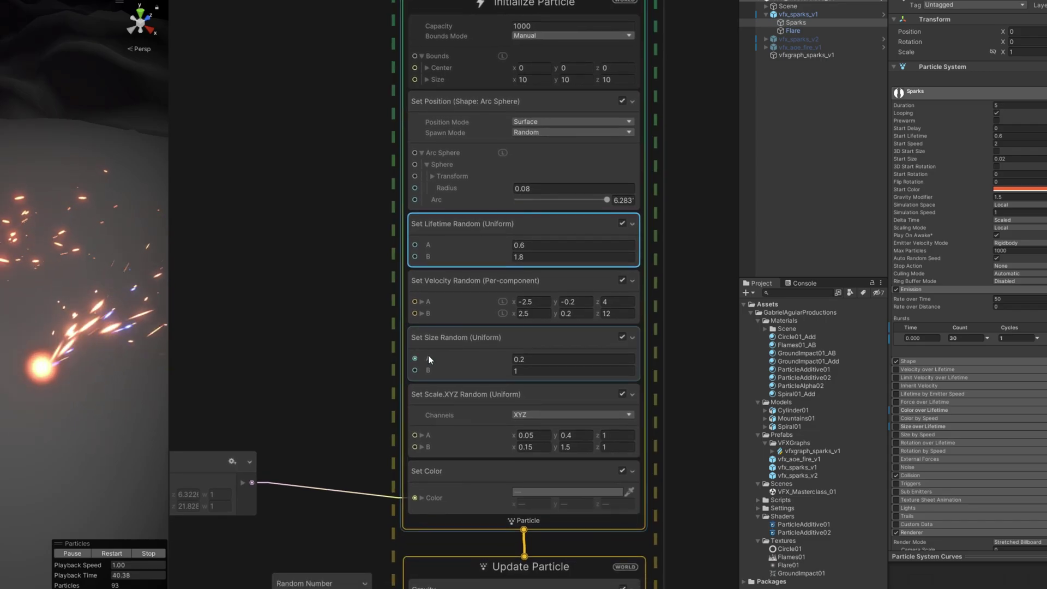
pyautogui.moveTo(413, 412); pyautogui.dragTo(561, 302, button='middle')
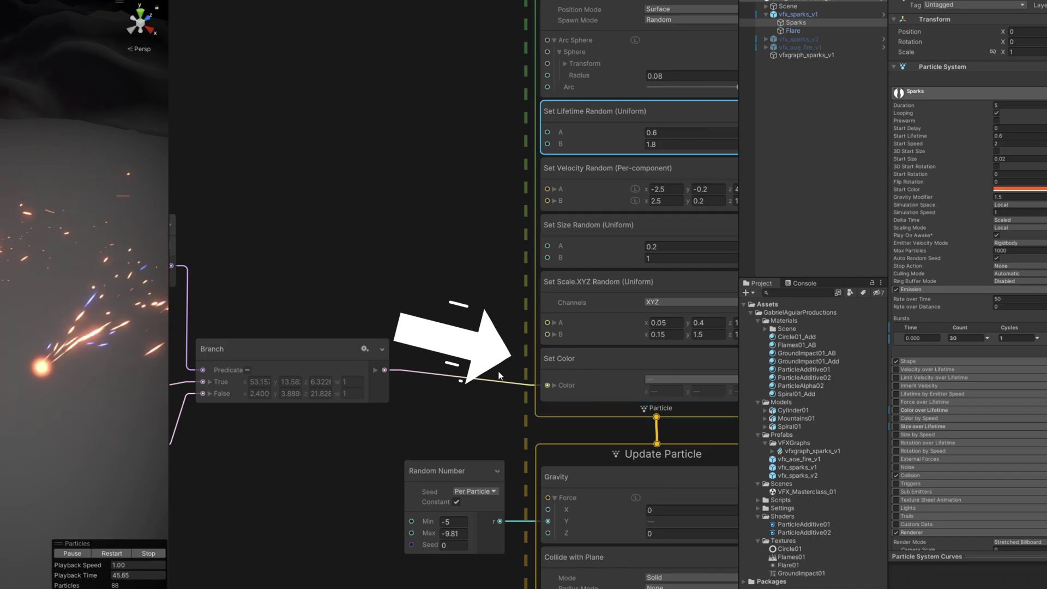
pyautogui.moveTo(495, 342); pyautogui.dragTo(332, 409, button='middle')
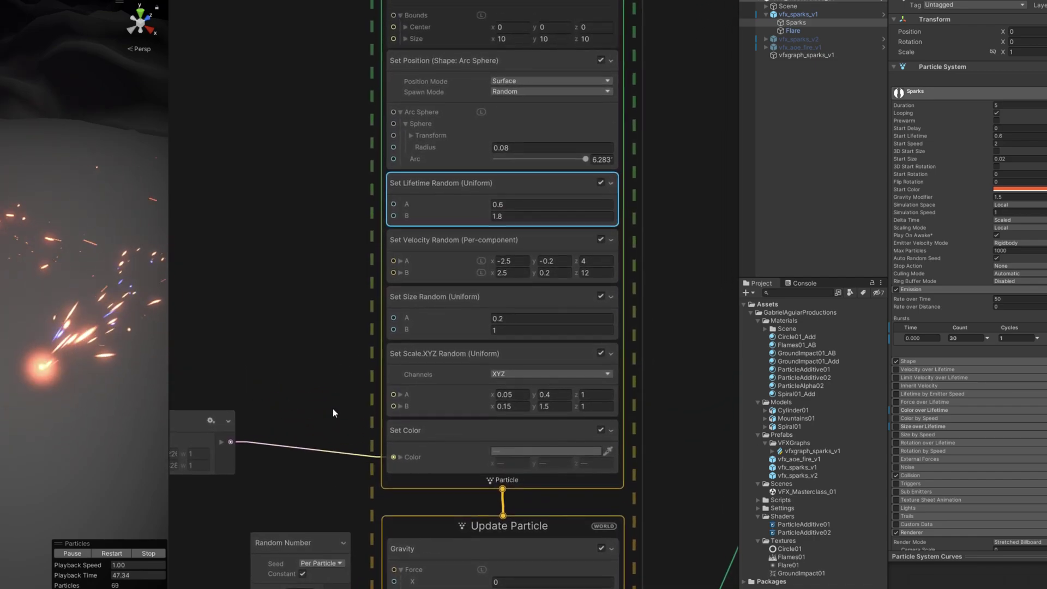
pyautogui.moveTo(217, 292); pyautogui.dragTo(225, 345, button='middle')
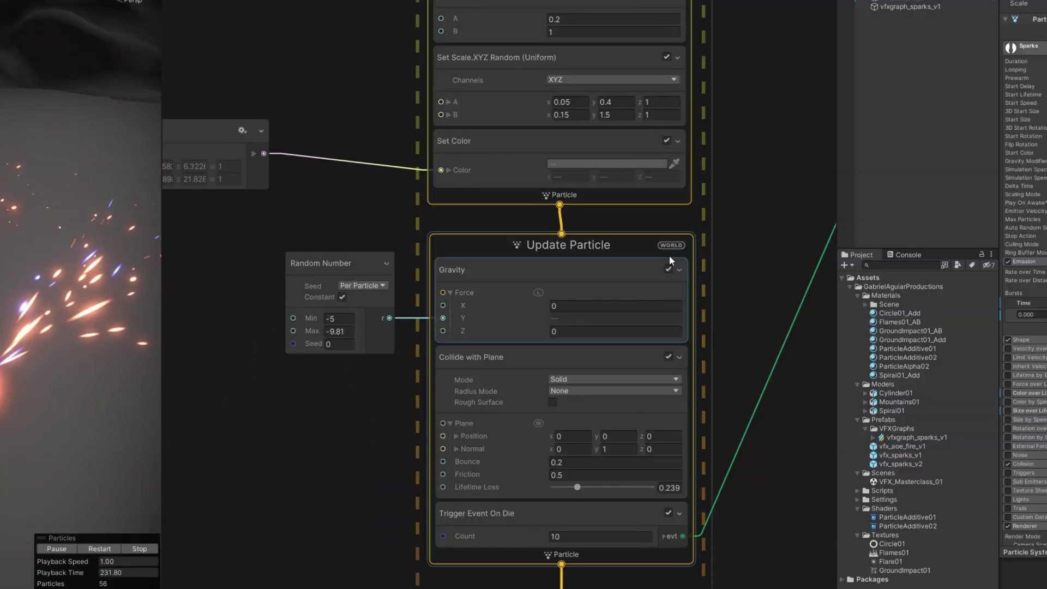
pyautogui.moveTo(330, 276); pyautogui.dragTo(523, 323, button='middle')
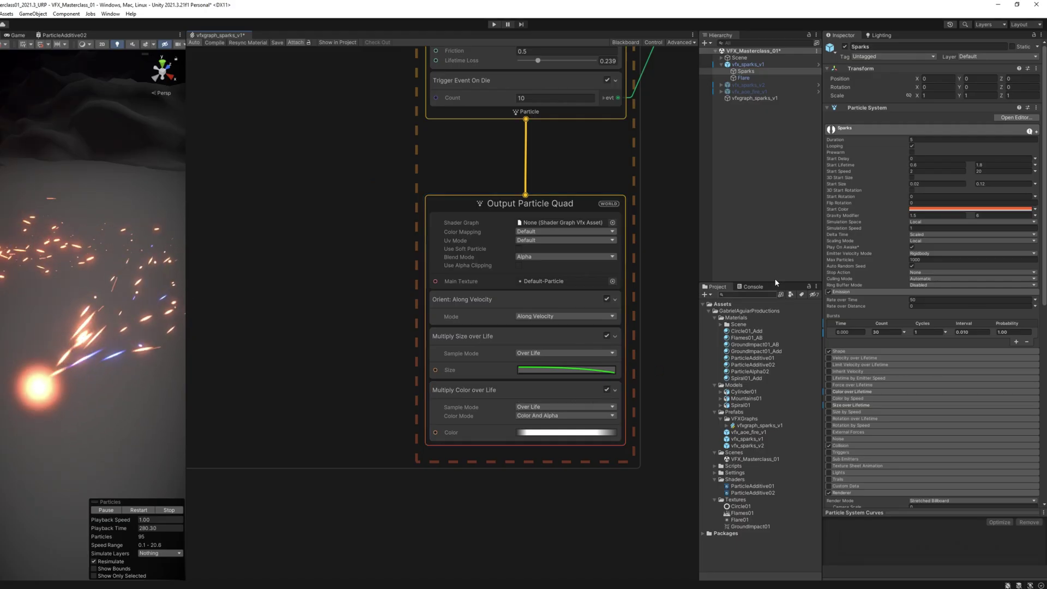
# - Scroll the Sparks Inspector down toward the Renderer module
pyautogui.scroll(-5, 901, 233)
pyautogui.scroll(-5, 887, 316)
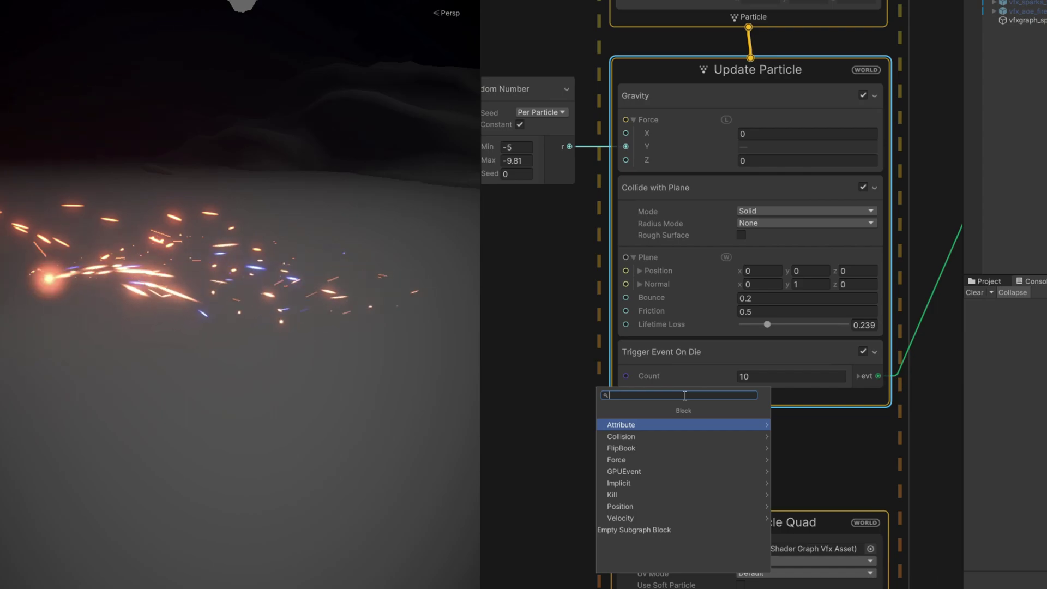
# - Add an Add Size block to Update Particle and set its Size to 0.01
pyautogui.write('add')
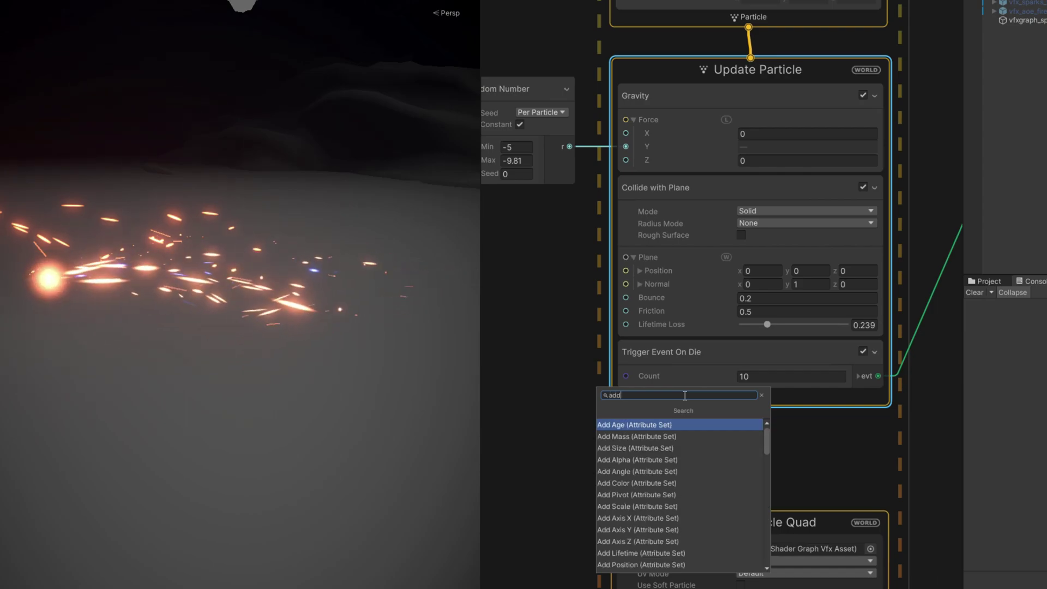
pyautogui.write(' siz')
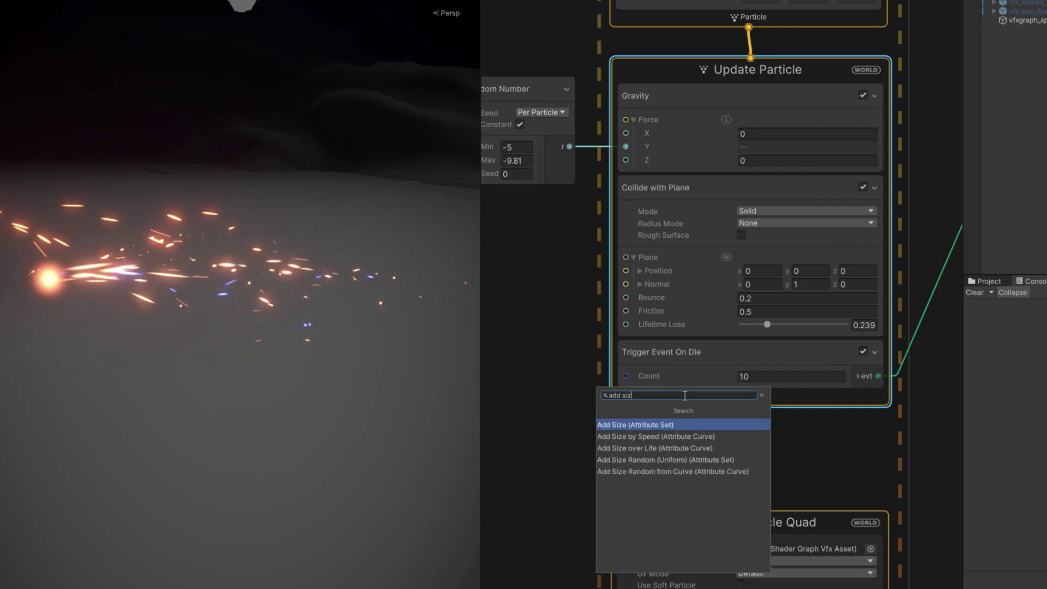
pyautogui.press('Return')
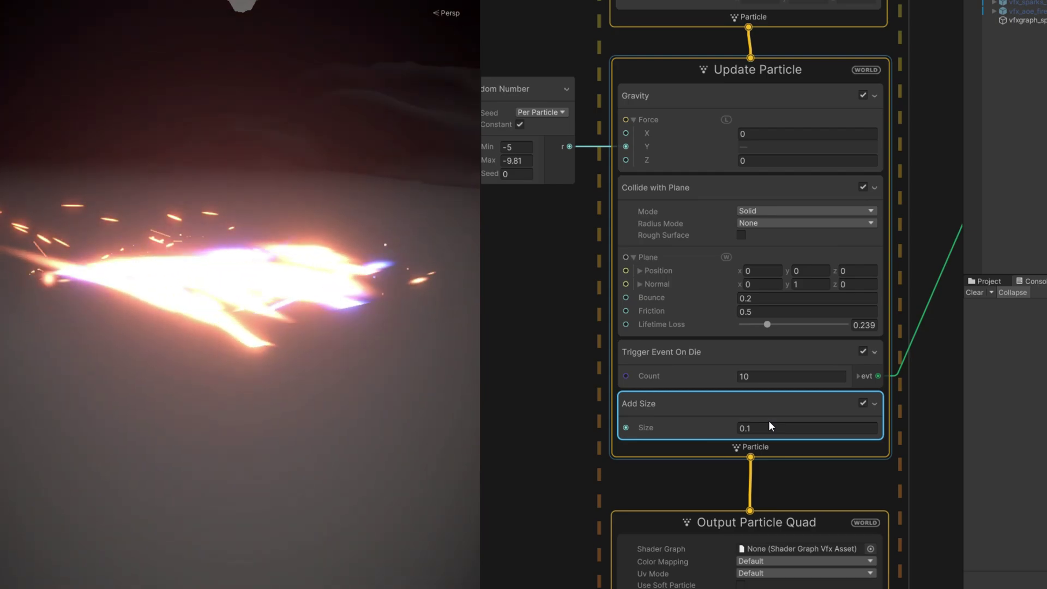
pyautogui.click(795, 430)
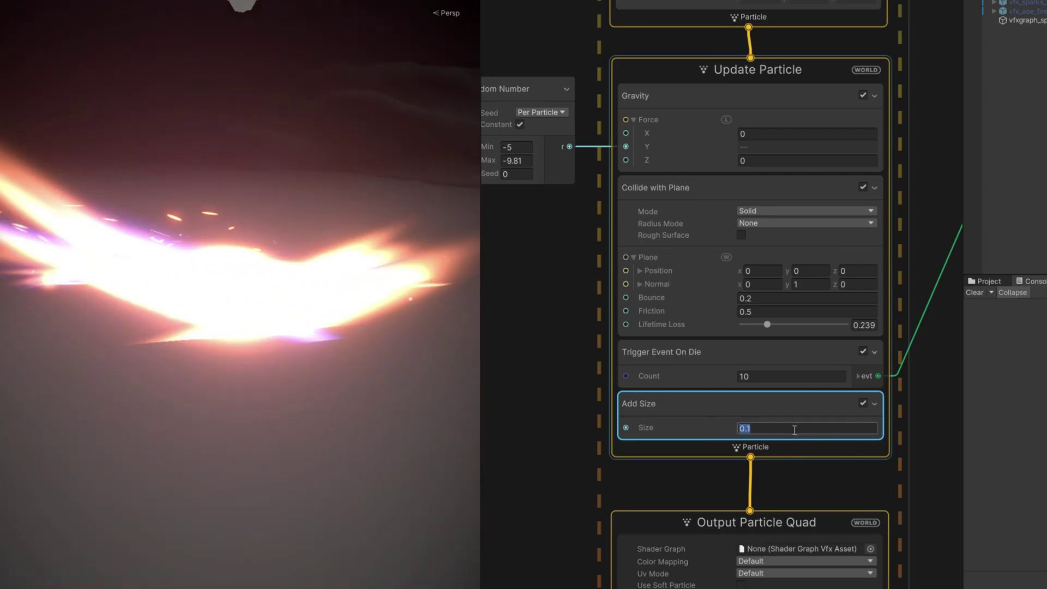
pyautogui.write('0.001')
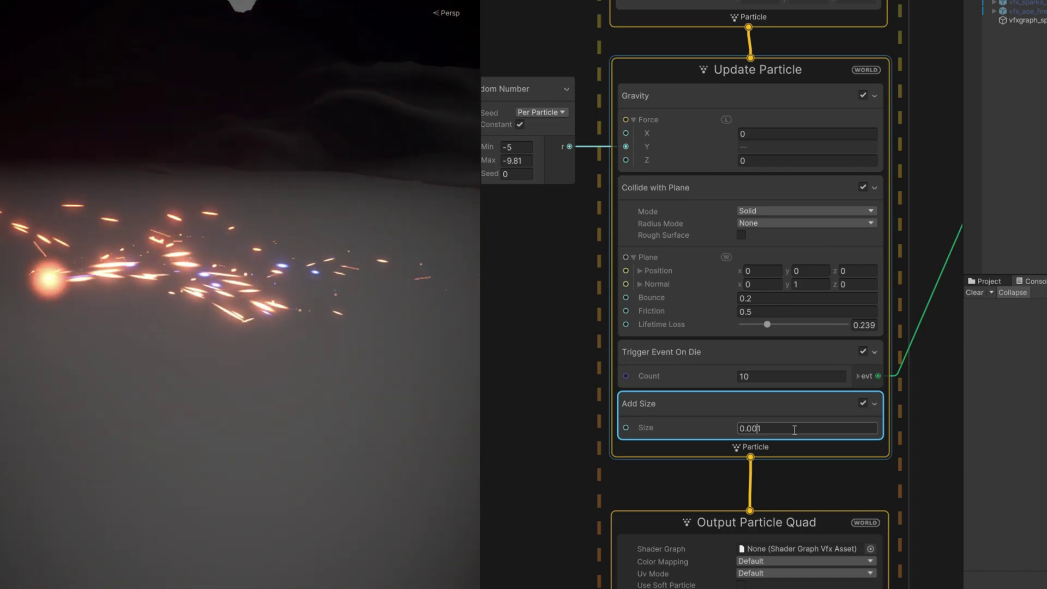
pyautogui.press('BackSpace')
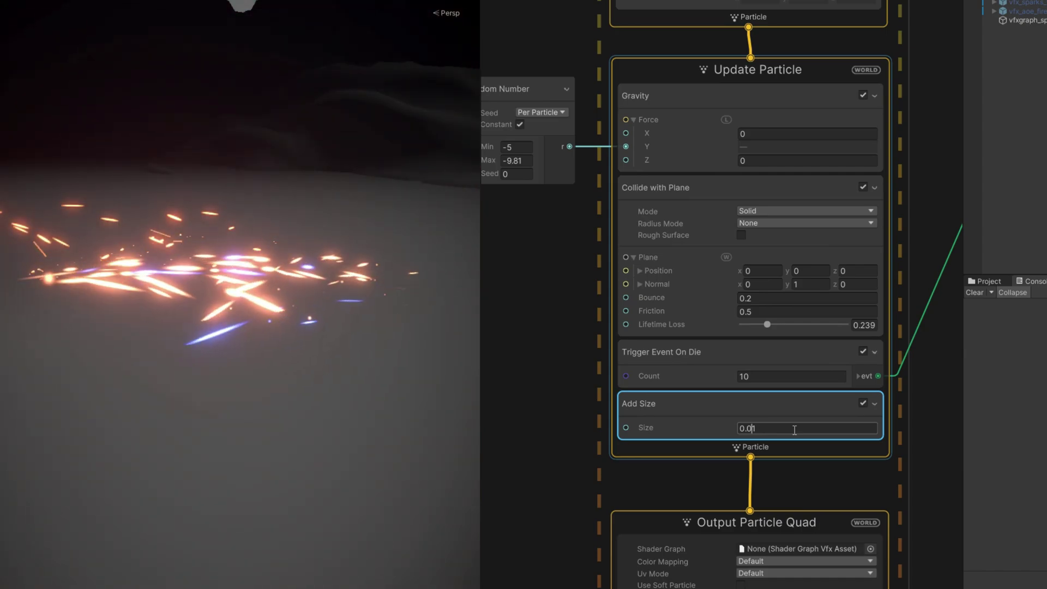
pyautogui.click(676, 417)
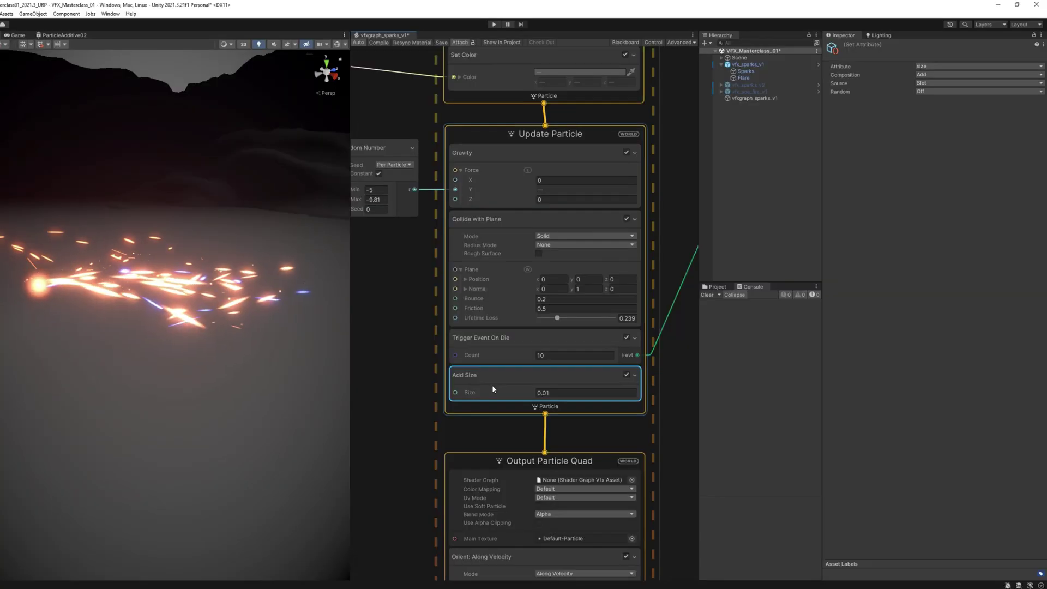
# - Delete Add Size from Update Particle and add a new Add Size block to Output Particle Quad
pyautogui.press('Delete')
pyautogui.moveTo(463, 421); pyautogui.dragTo(444, 306, button='middle')
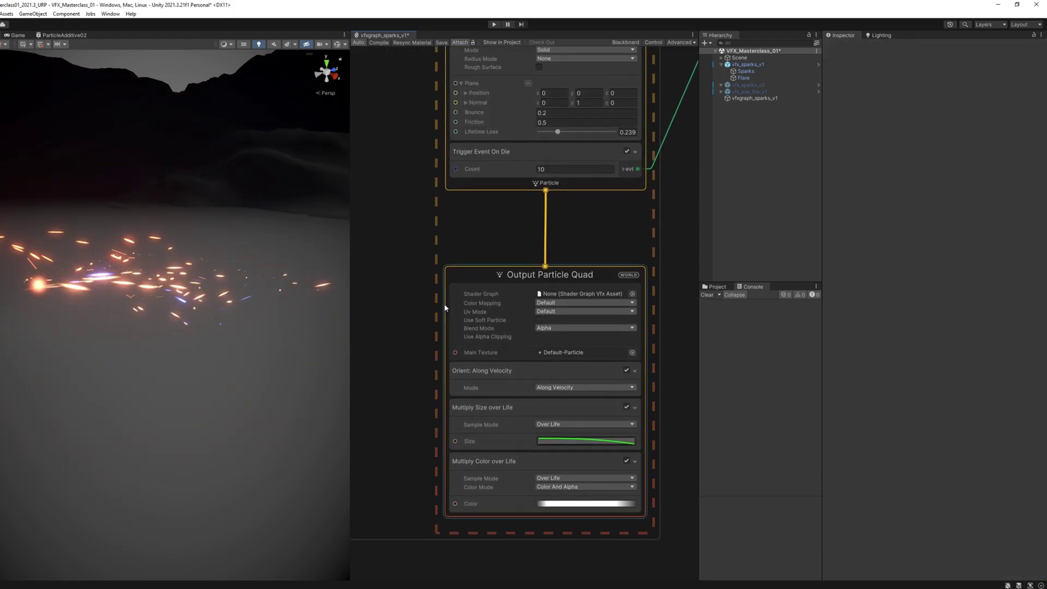
pyautogui.press('space')
pyautogui.write('add size')
pyautogui.press('Return')
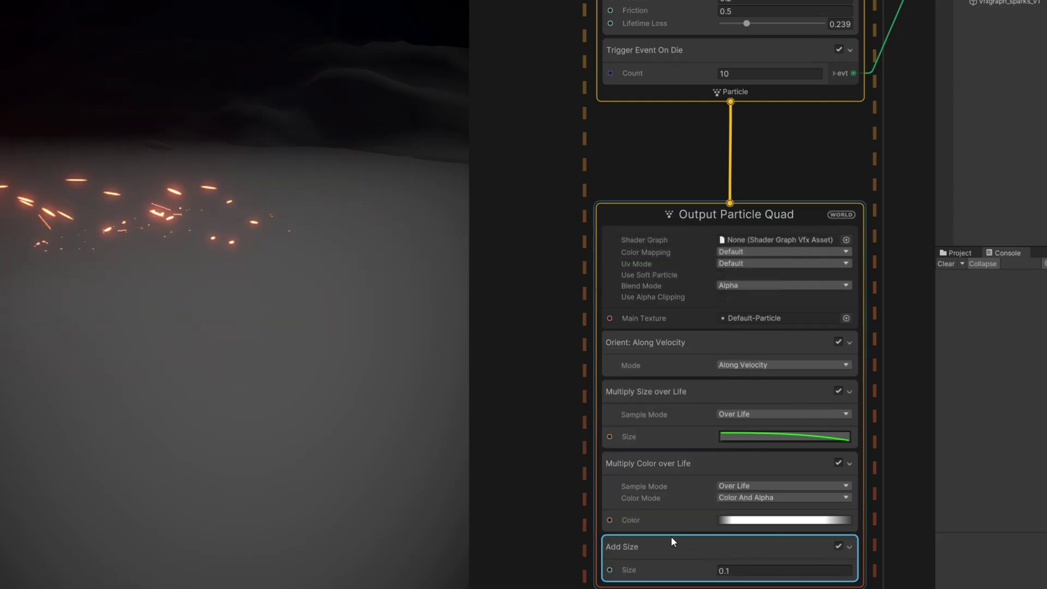
pyautogui.moveTo(670, 536); pyautogui.dragTo(653, 418, button='middle')
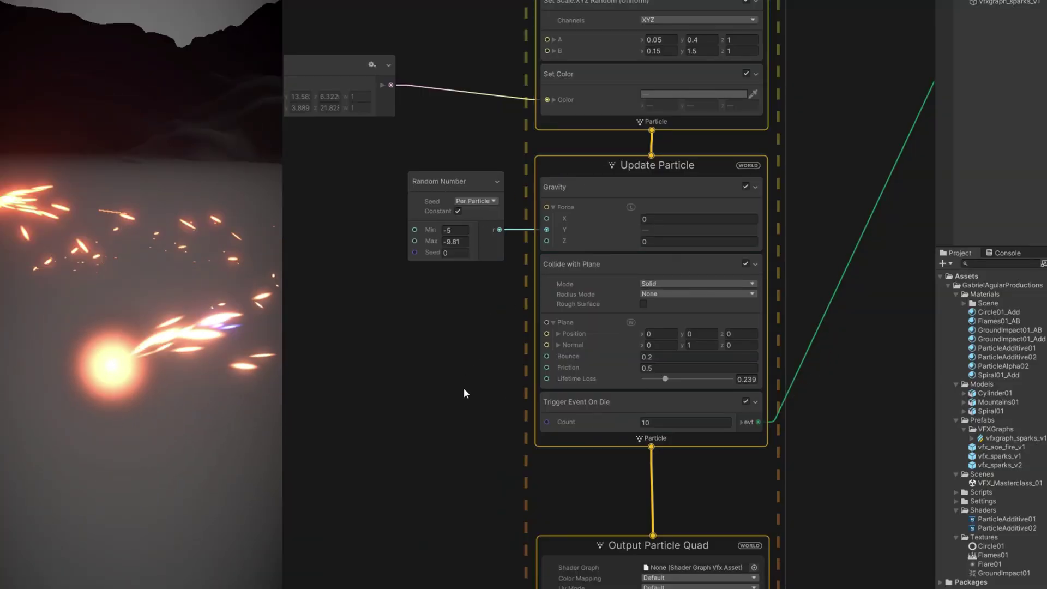
pyautogui.click(578, 423)
pyautogui.scroll(2, 594, 426)
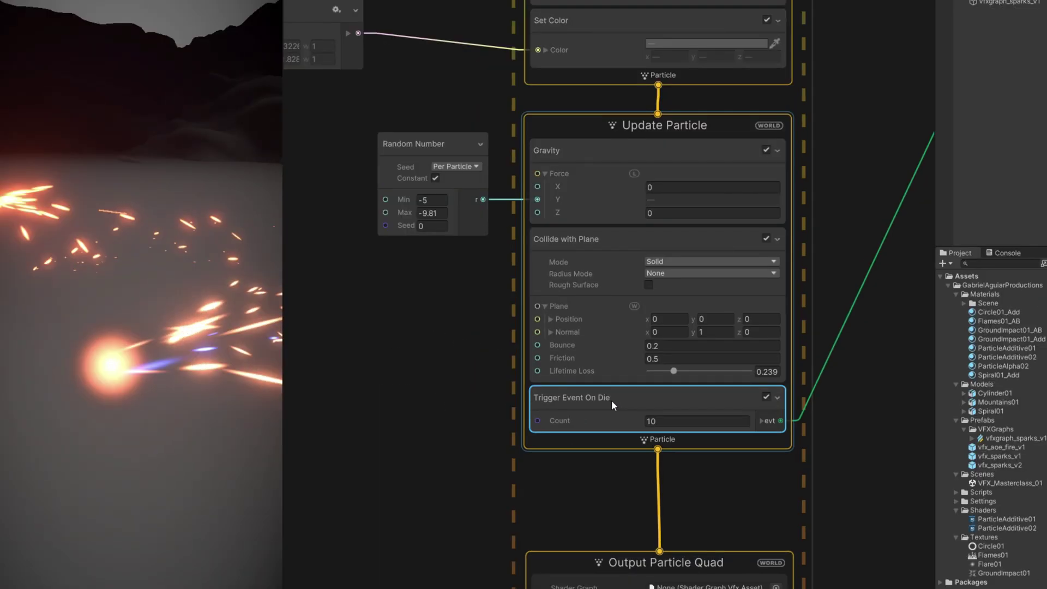
pyautogui.moveTo(611, 400); pyautogui.dragTo(492, 404, button='middle')
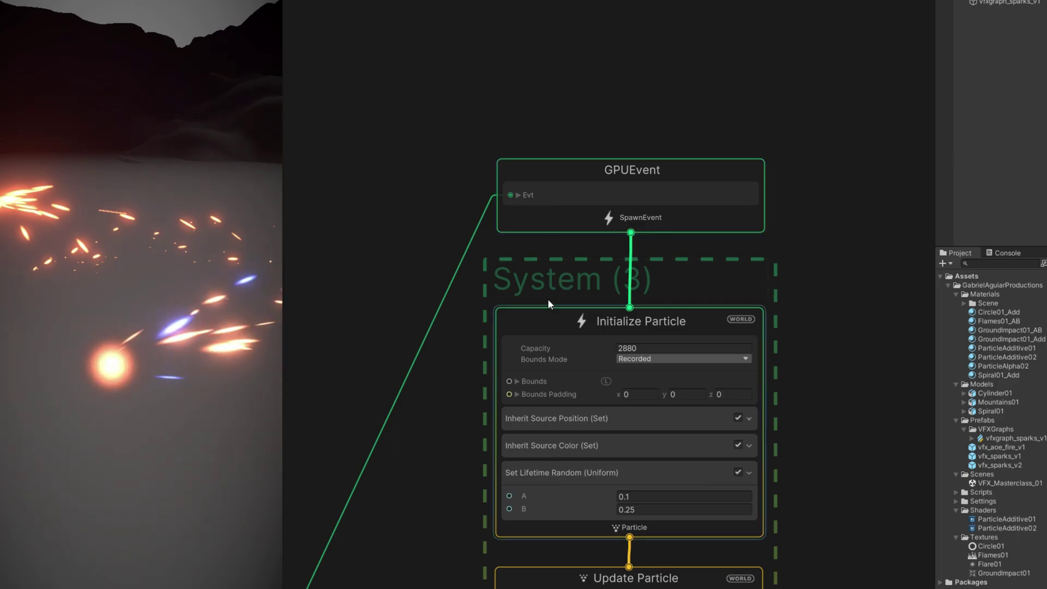
pyautogui.moveTo(547, 299); pyautogui.dragTo(561, 174, button='middle')
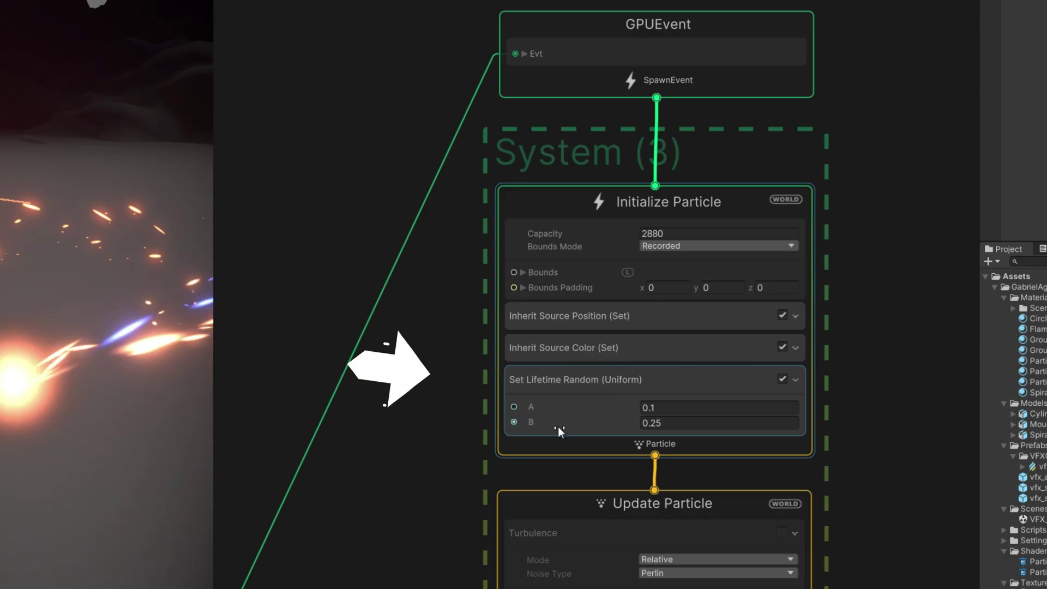
pyautogui.moveTo(475, 473); pyautogui.dragTo(523, 292, button='middle')
pyautogui.scroll(-3, 460, 381)
# - Enable Sub Emitters on the Sparks system with Flare assigned as a Birth sub-emitter
pyautogui.moveTo(215, 97); pyautogui.dragTo(850, 97)
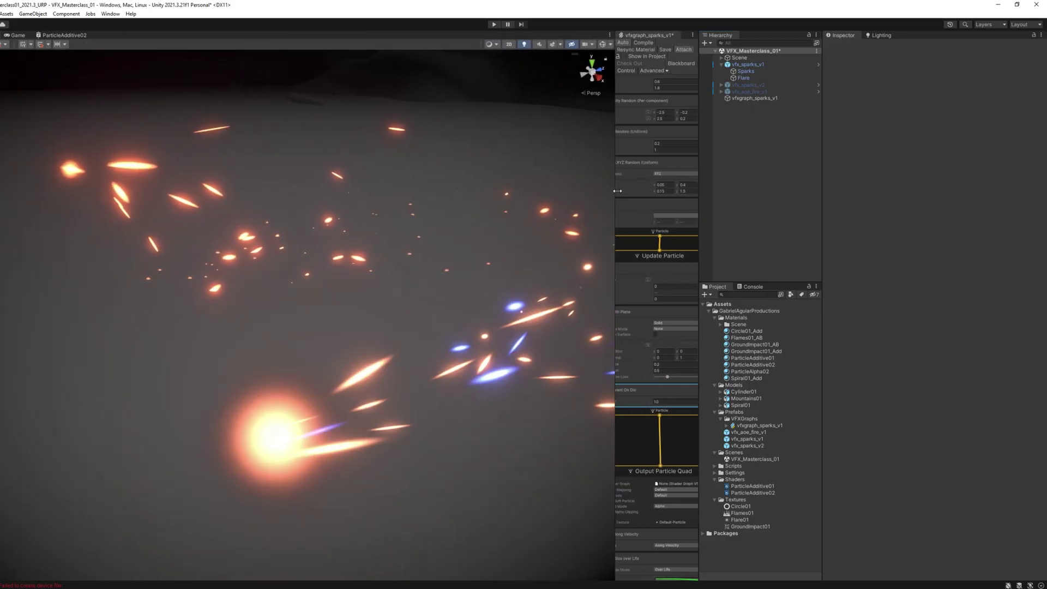
pyautogui.click(745, 71)
pyautogui.keyDown('alt'); pyautogui.moveTo(552, 130); pyautogui.dragTo(422, 171); pyautogui.keyUp('alt')
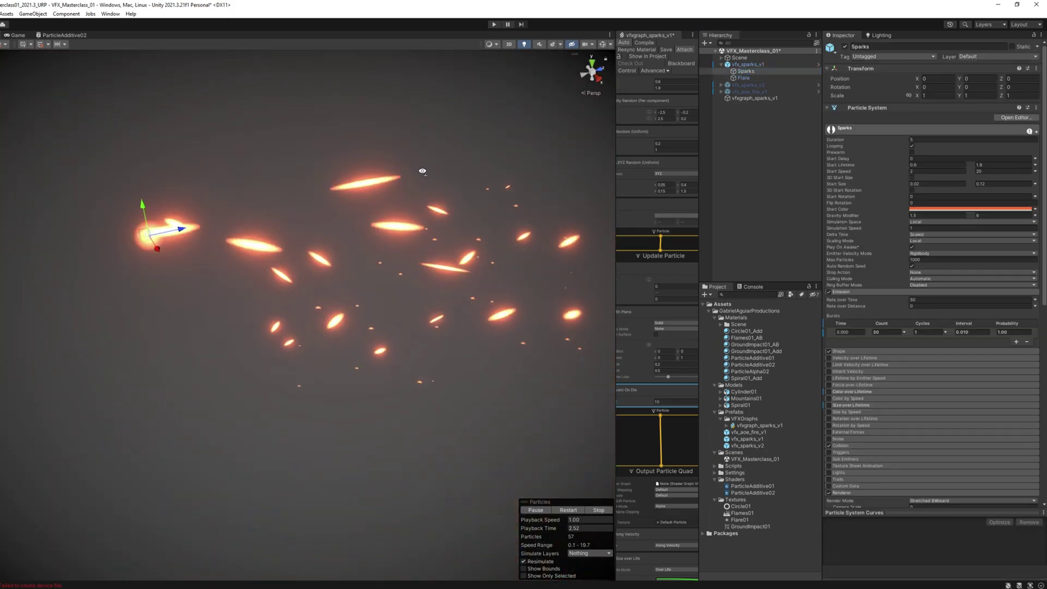
pyautogui.click(829, 459)
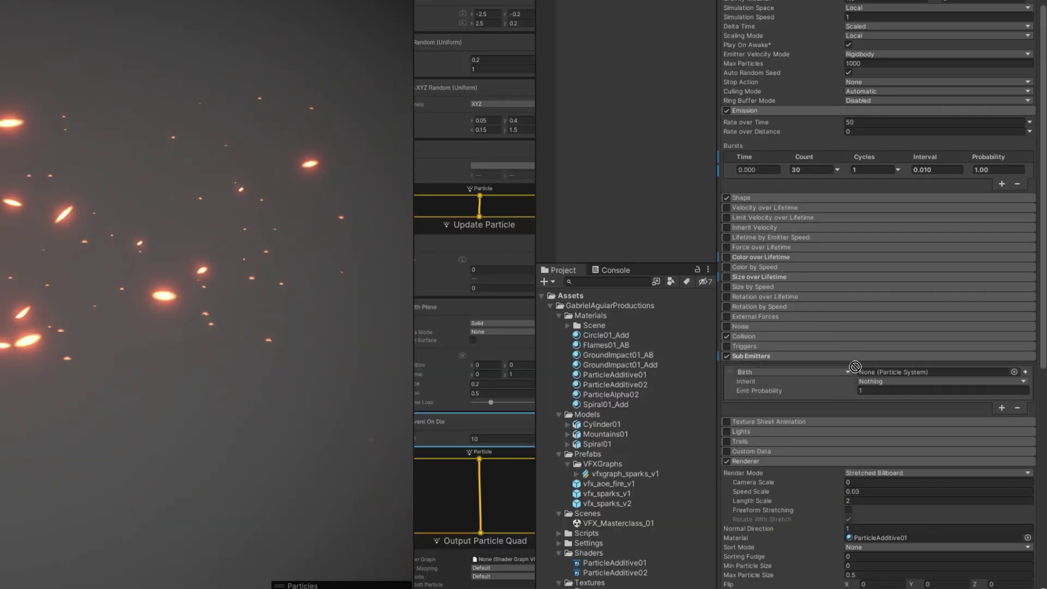
pyautogui.moveTo(855, 366); pyautogui.dragTo(885, 371)
pyautogui.click(817, 373)
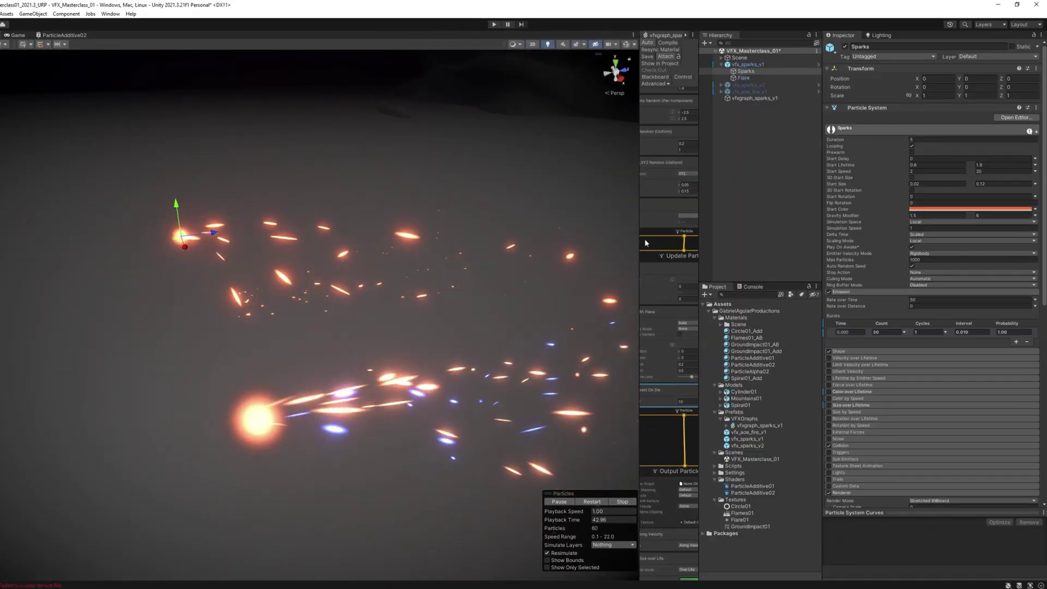
# - Compare Shape module options with graph position and shape blocks, then drag Arc Sphere radius to 0.69
pyautogui.click(862, 350)
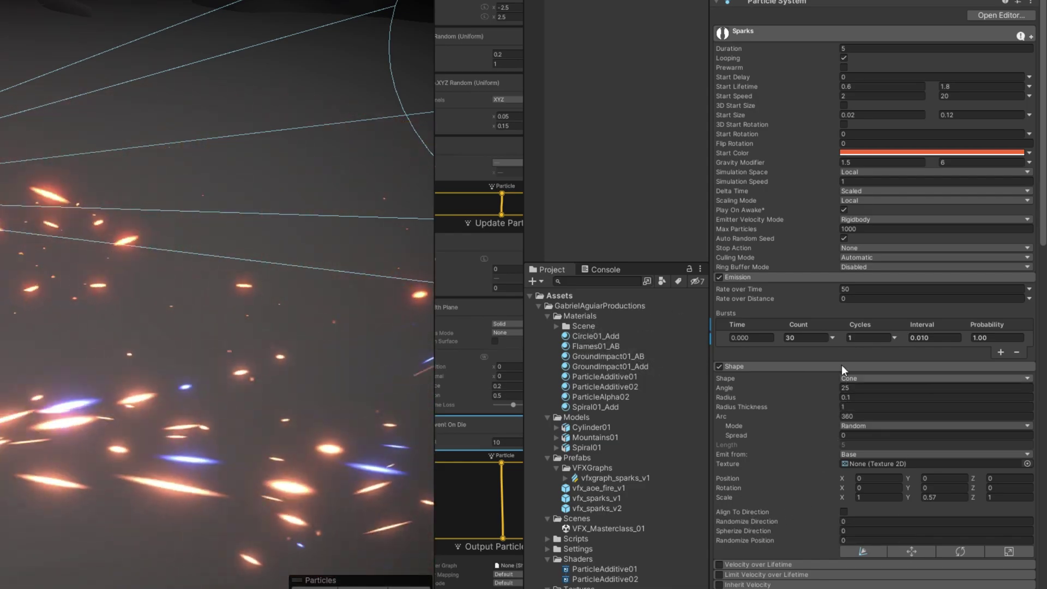
pyautogui.click(891, 378)
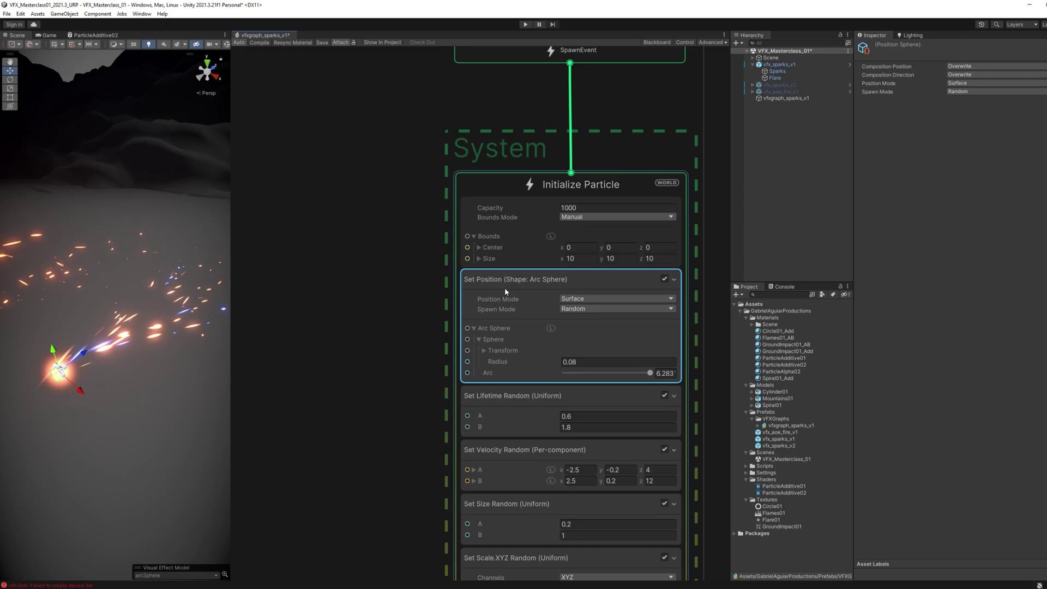
pyautogui.press('space')
pyautogui.write('position')
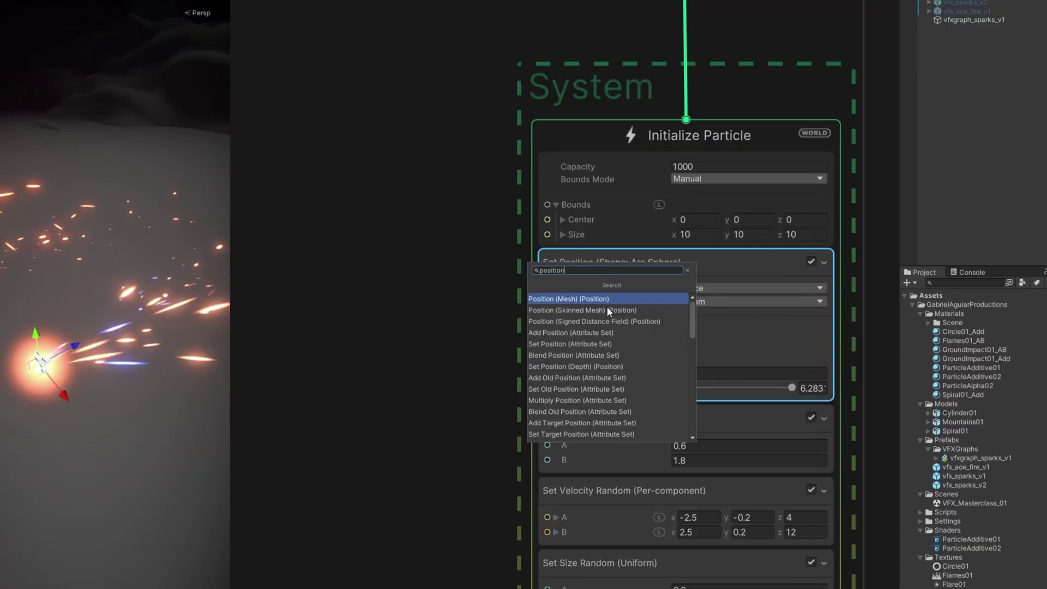
pyautogui.hotkey('ctrl', 'a')
pyautogui.write('shape')
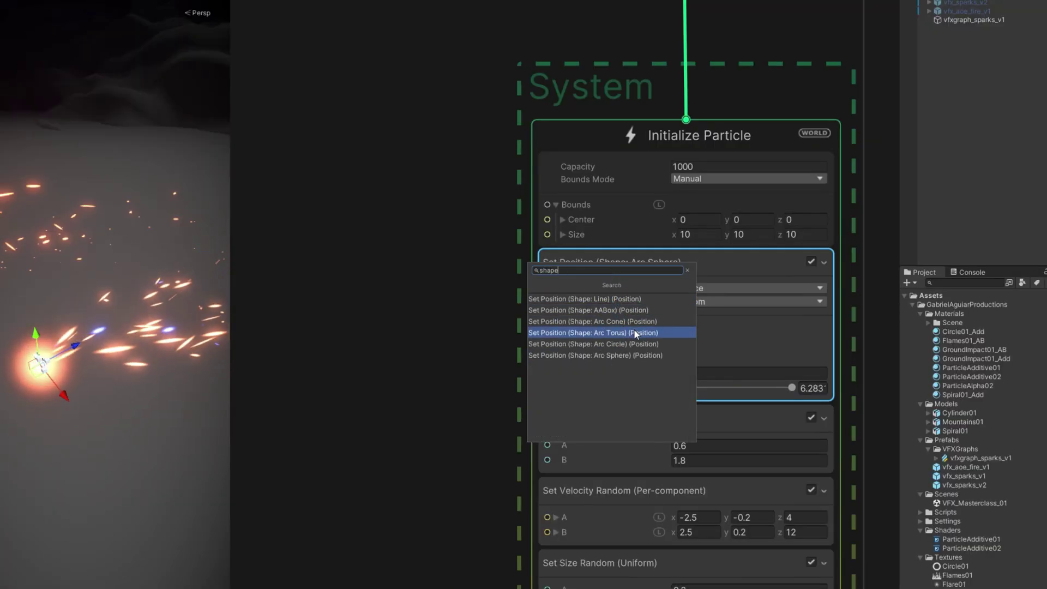
pyautogui.press('Escape')
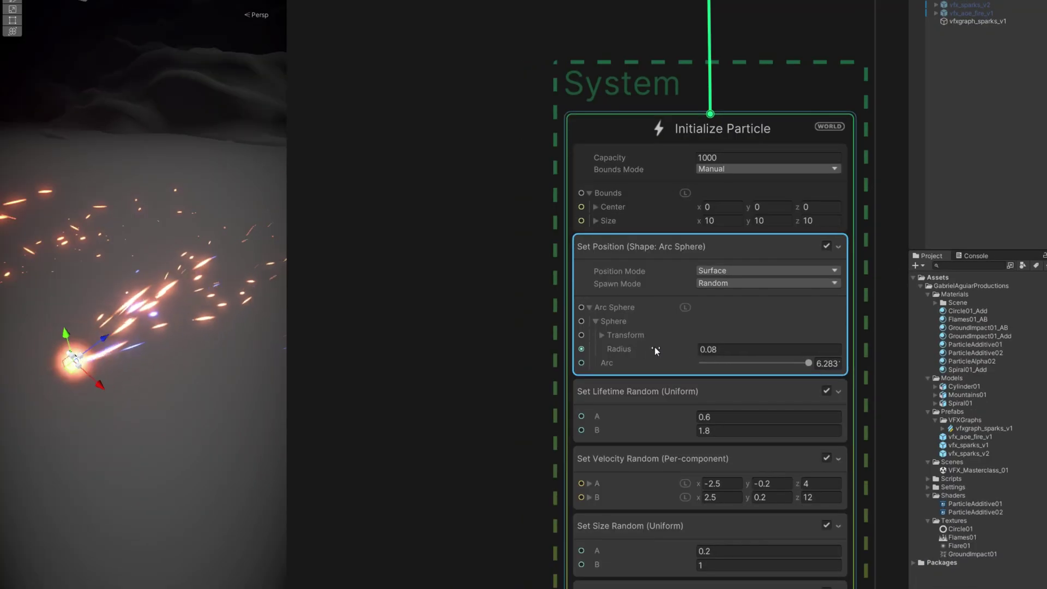
pyautogui.moveTo(692, 349); pyautogui.dragTo(715, 349)
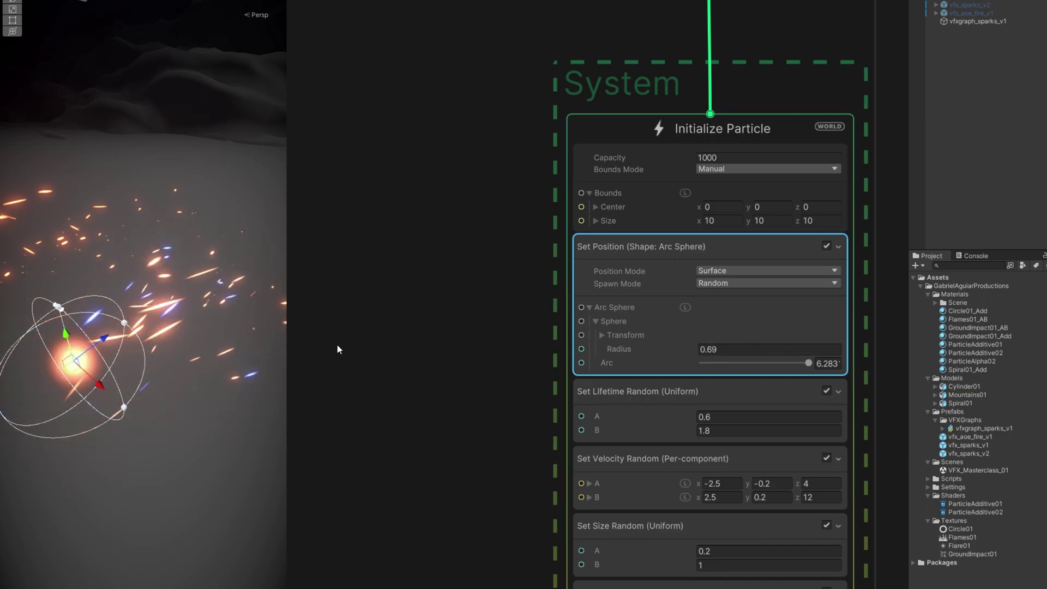
pyautogui.moveTo(256, 341)
pyautogui.keyDown('alt'); pyautogui.mouseDown()
pyautogui.moveTo(230, 338)
pyautogui.moveTo(240, 333)
pyautogui.mouseUp(); pyautogui.keyUp('alt')
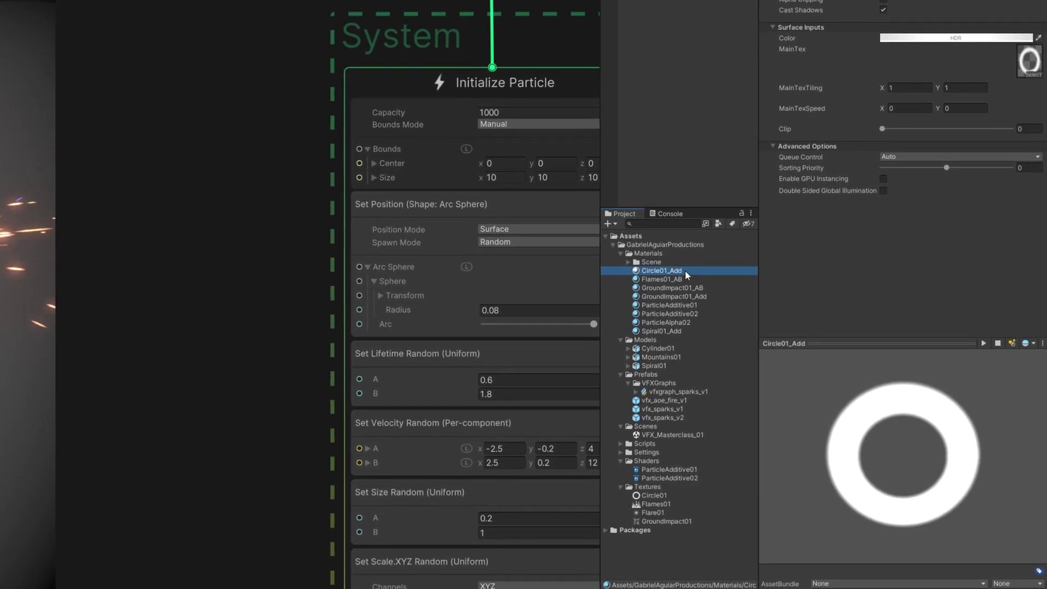
# - Preview the GroundImpact01_Add and ParticleAdditive01 materials from the Project window
pyautogui.click(681, 269)
pyautogui.click(681, 294)
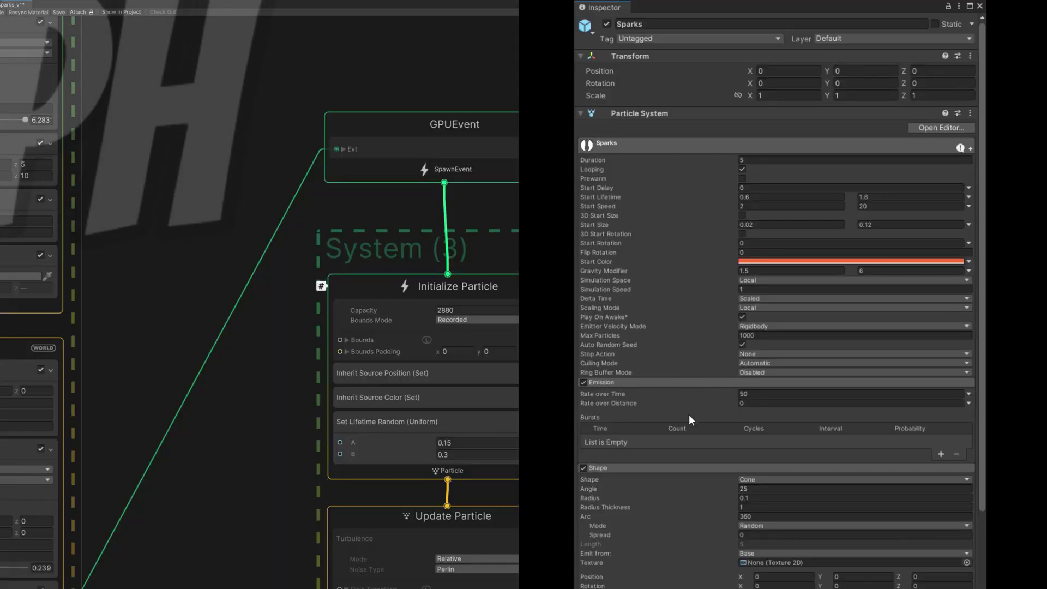
# - Scroll down through the Sparks particle system's modules in the Inspector
pyautogui.scroll(-12, 685, 545)
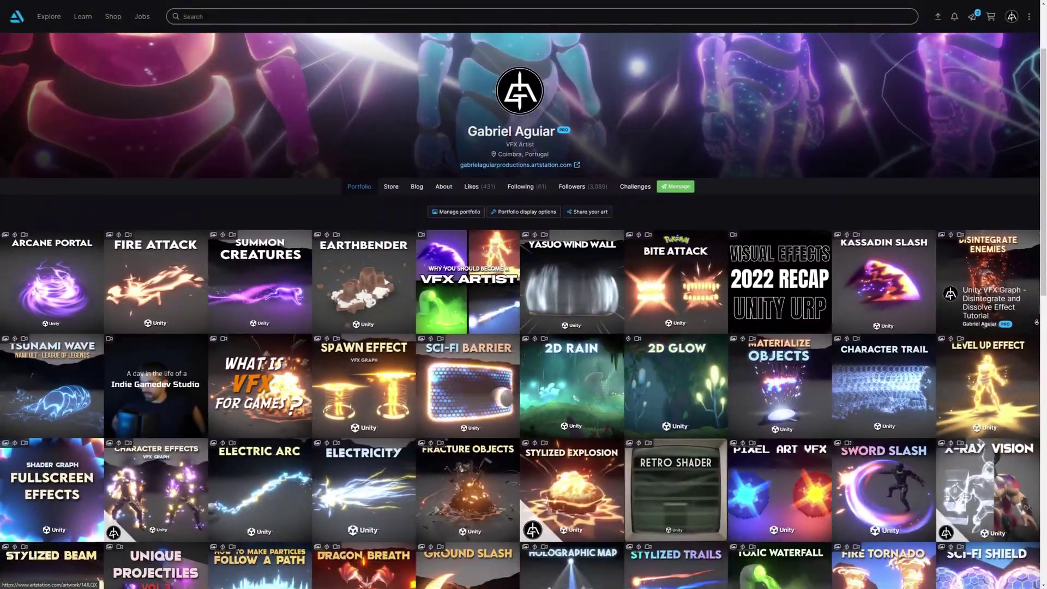
# - Scroll the ArtStation portfolio grid past projects like Arcane Portal and Fire Attack
pyautogui.scroll(-5, 1036, 322)
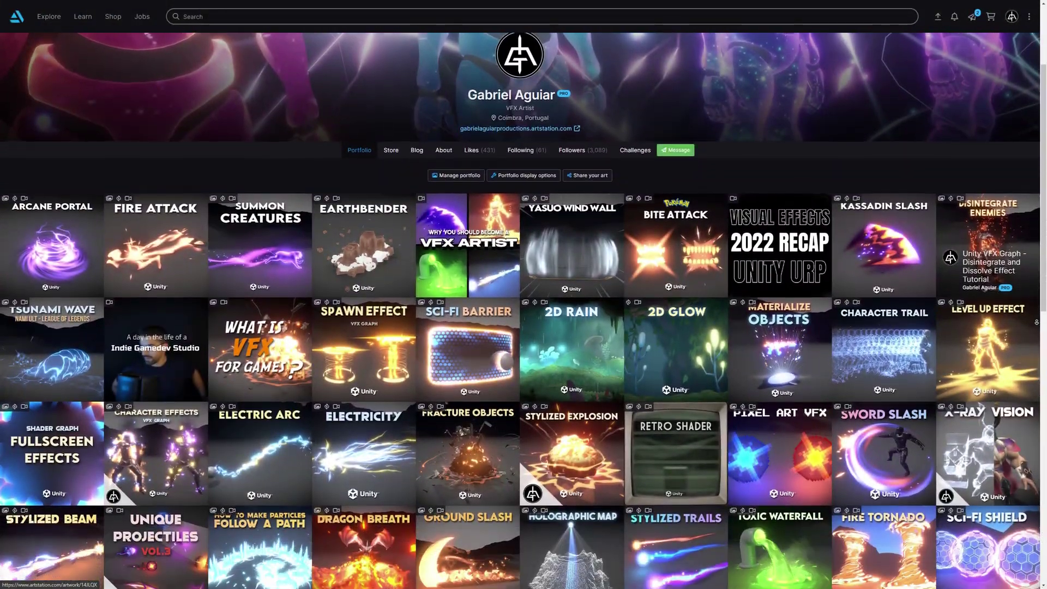
pyautogui.scroll(-3, 1036, 322)
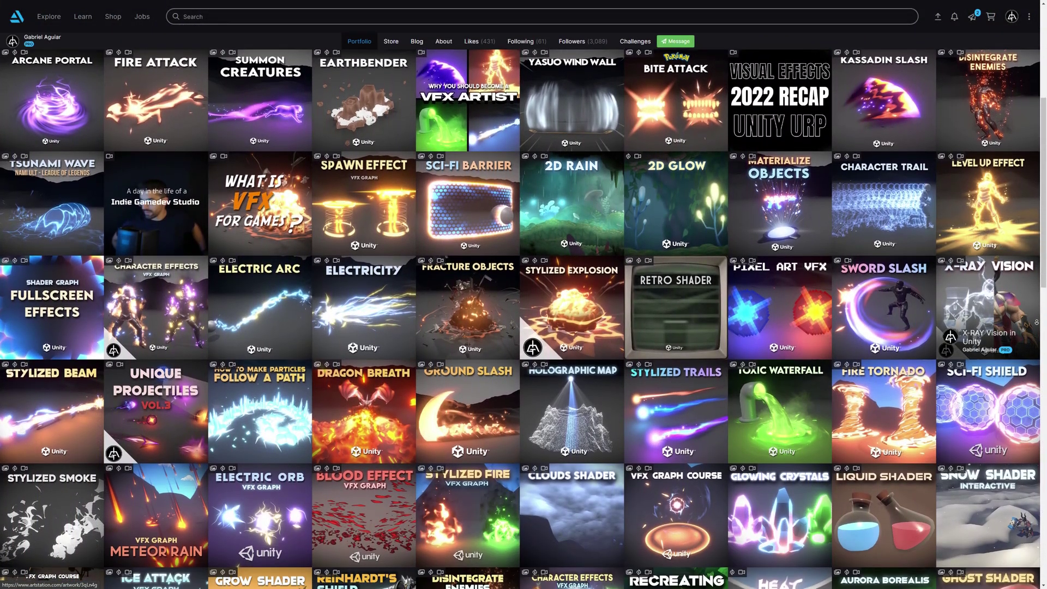